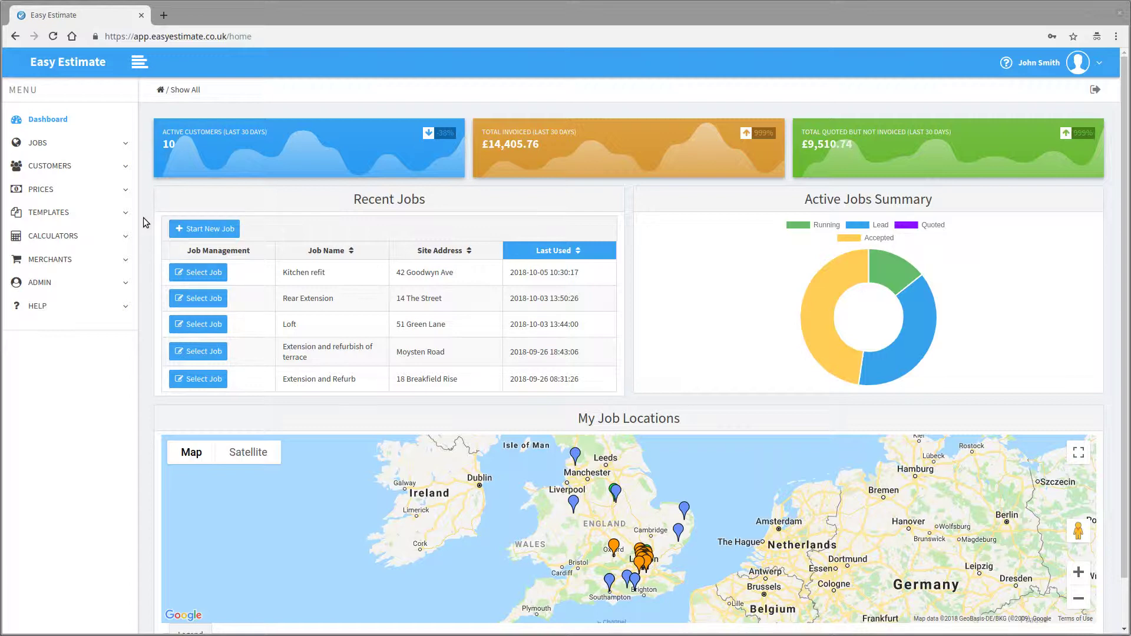
# Expand the Templates section in the sidebar to reveal My Templates and System Templates.
pyautogui.click(111, 215)
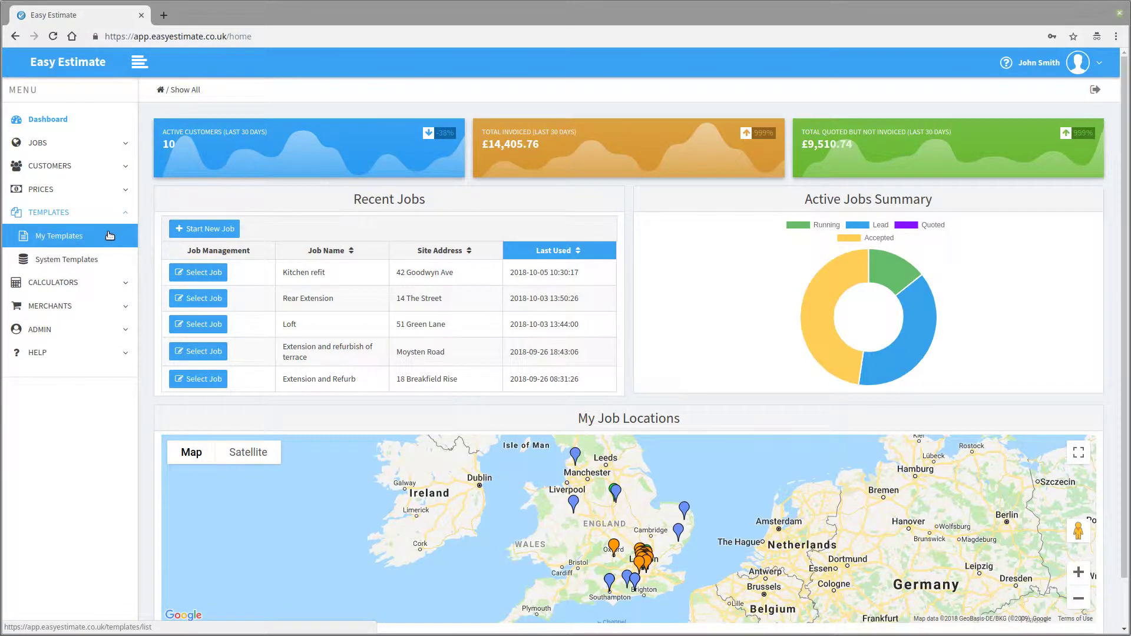
# Page through the System Templates list and switch it to 25 rows per page.
pyautogui.click(113, 261)
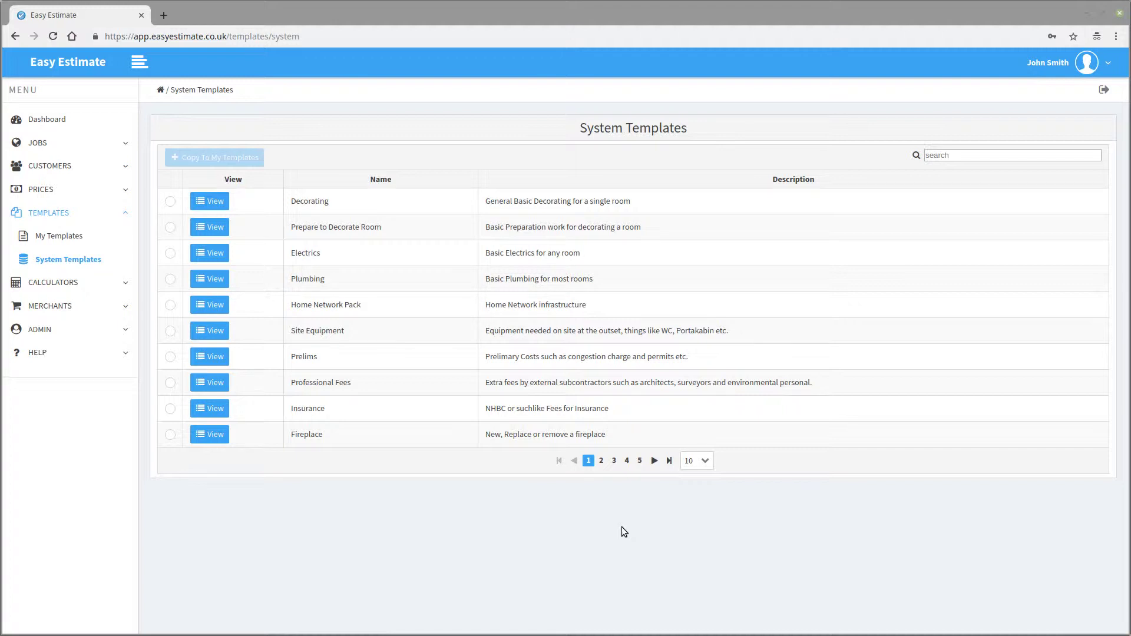
pyautogui.click(654, 461)
pyautogui.click(655, 461)
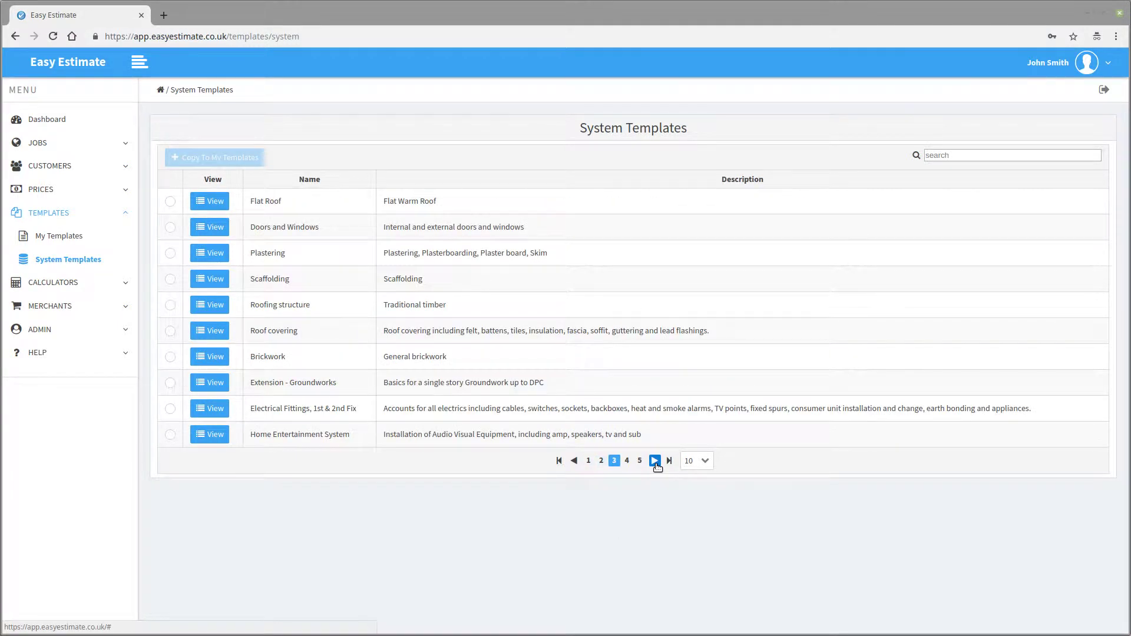
pyautogui.click(655, 461)
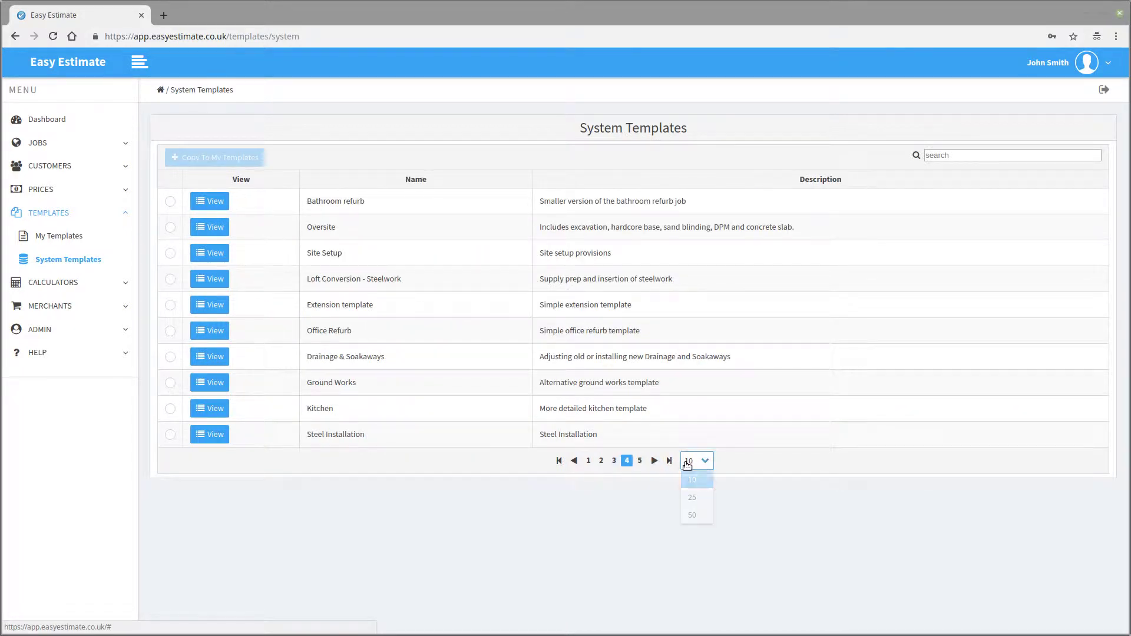
pyautogui.click(689, 460)
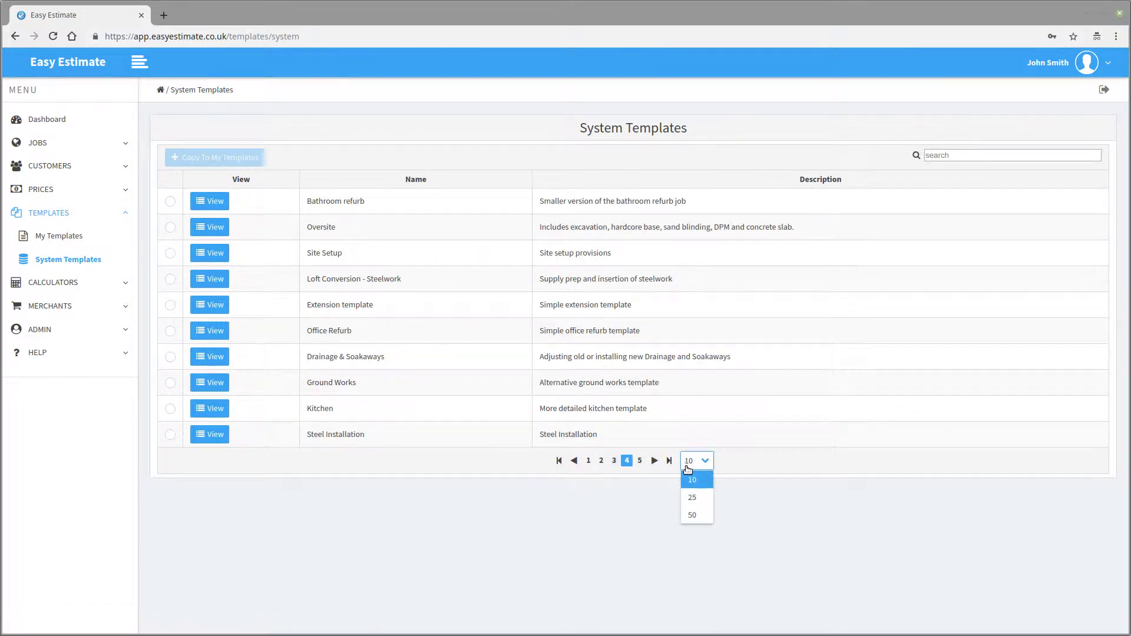
pyautogui.click(693, 498)
pyautogui.scroll(-3, 705, 499)
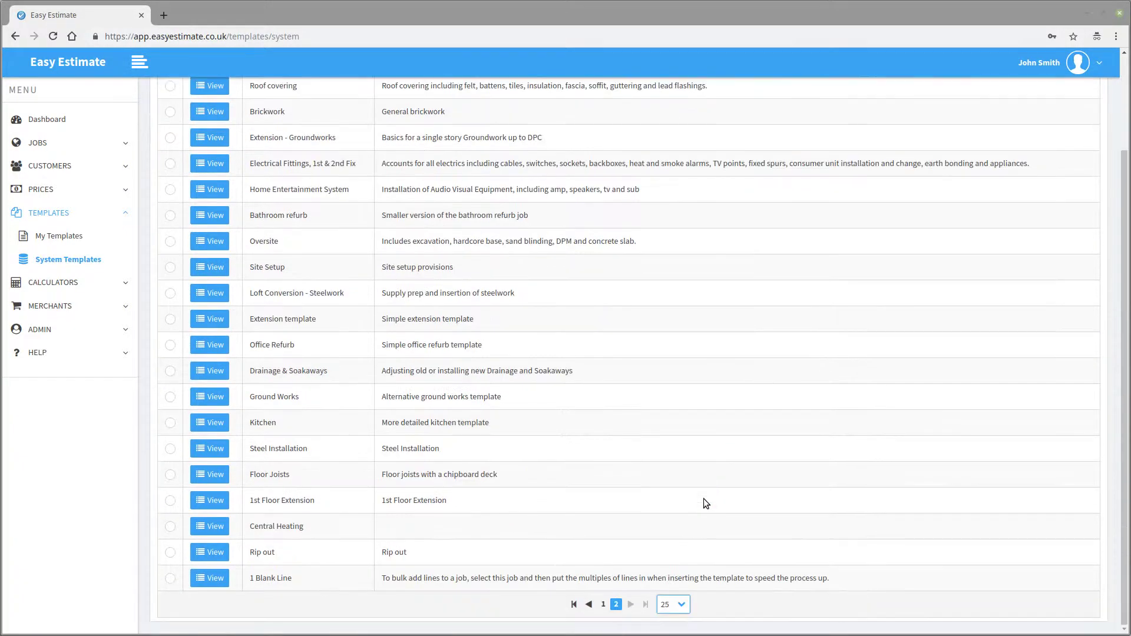
pyautogui.scroll(3, 705, 502)
# Filter the system templates by 'stu' and open the Stud walls template.
pyautogui.click(960, 155)
pyautogui.write('st')
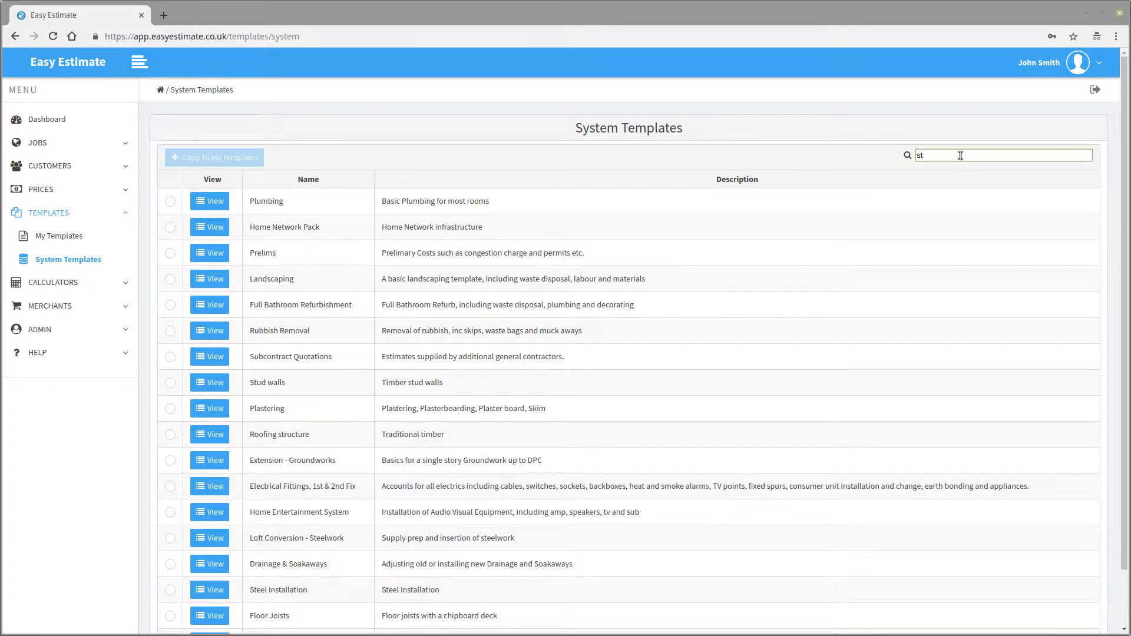
pyautogui.write('u')
pyautogui.moveTo(511, 202); pyautogui.dragTo(469, 199)
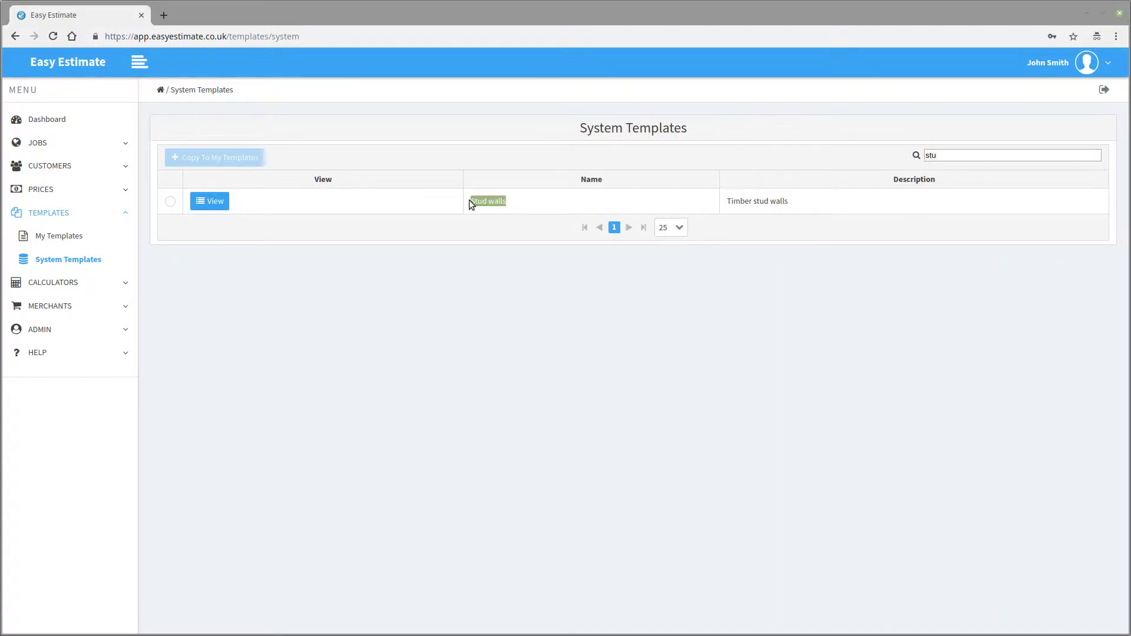
pyautogui.click(221, 206)
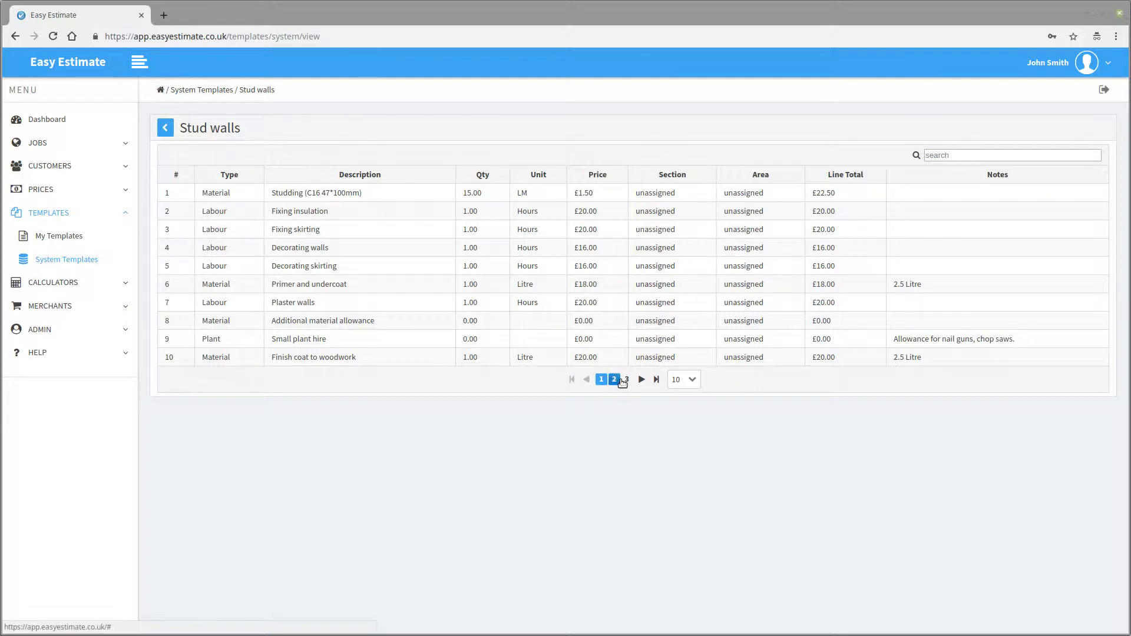
# Show the Stud walls line items 25 per page, review them, then return to the templates list.
pyautogui.click(687, 381)
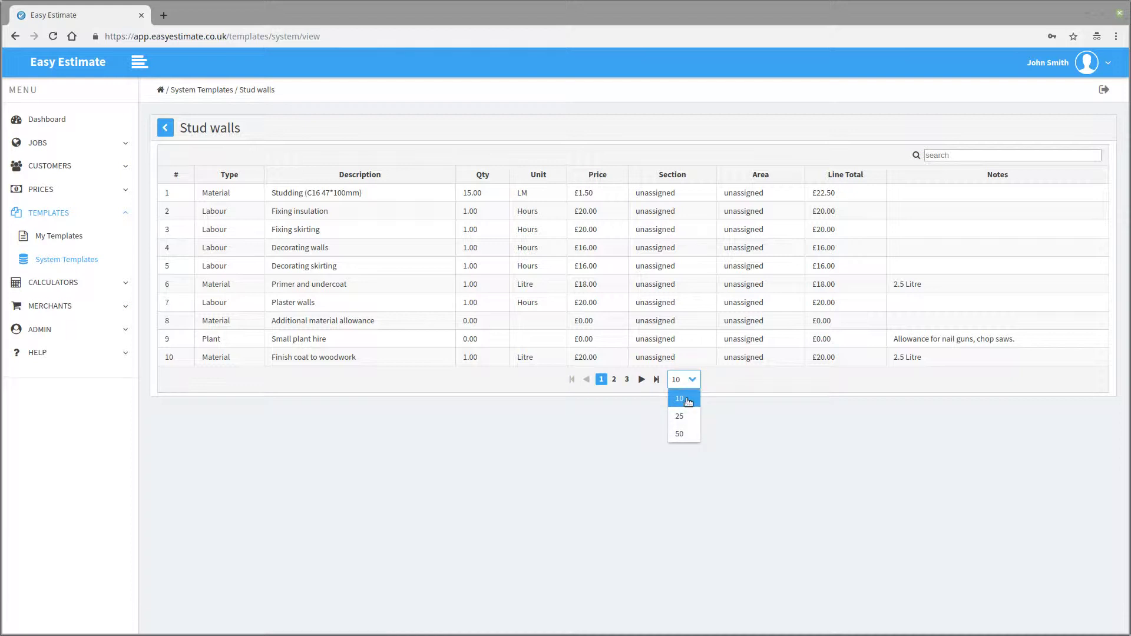
pyautogui.click(690, 418)
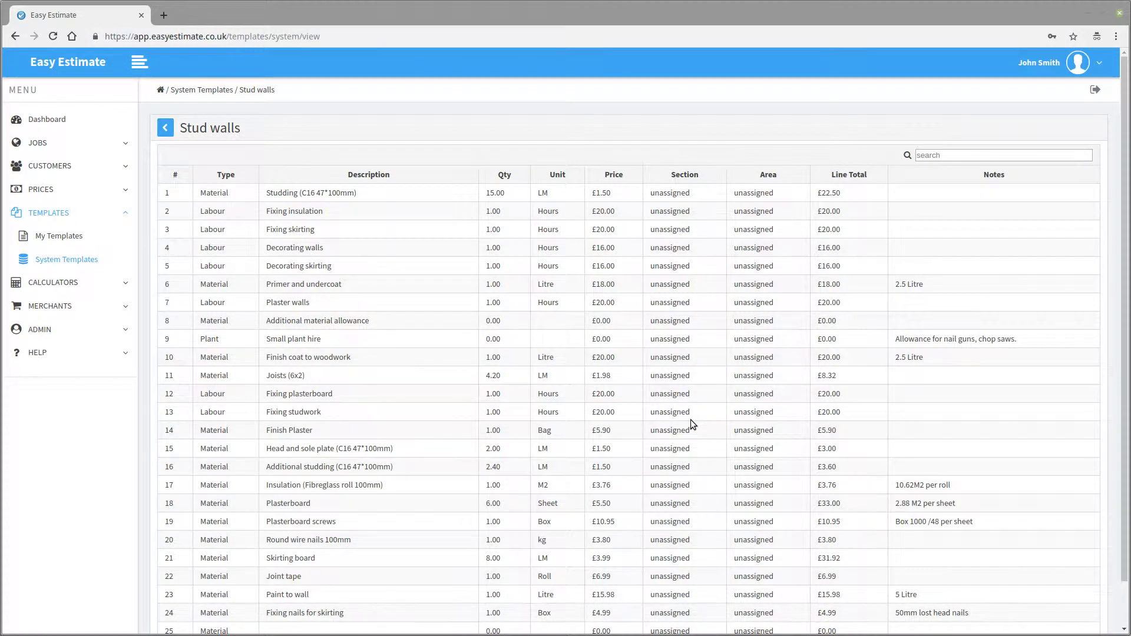
pyautogui.scroll(-1, 690, 419)
pyautogui.scroll(1, 691, 419)
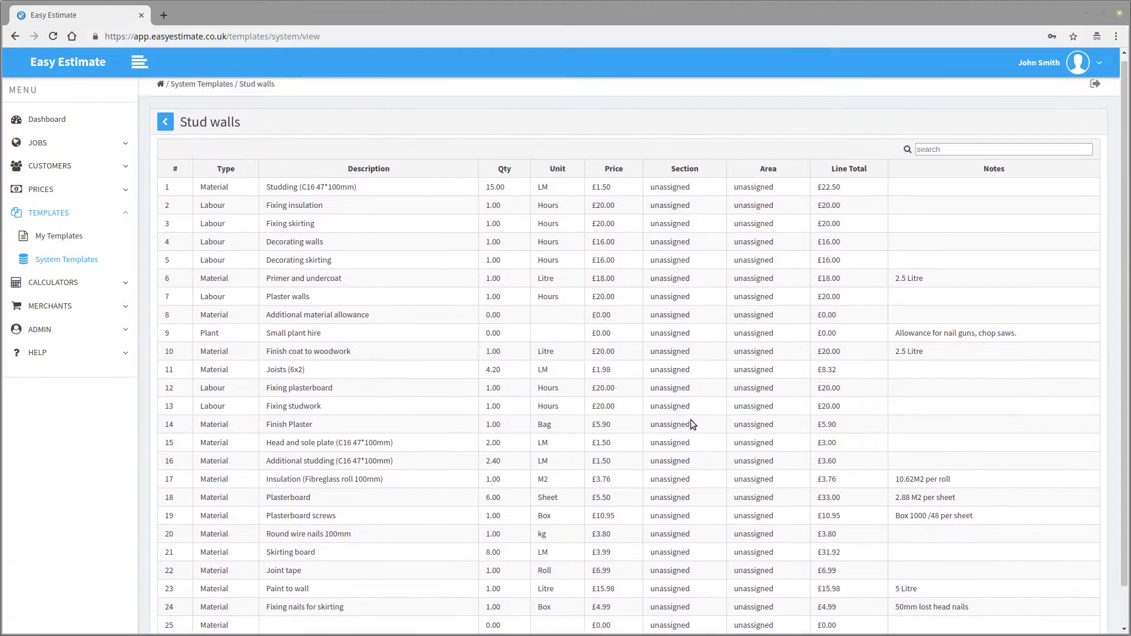
pyautogui.doubleClick(488, 285)
pyautogui.click(492, 266)
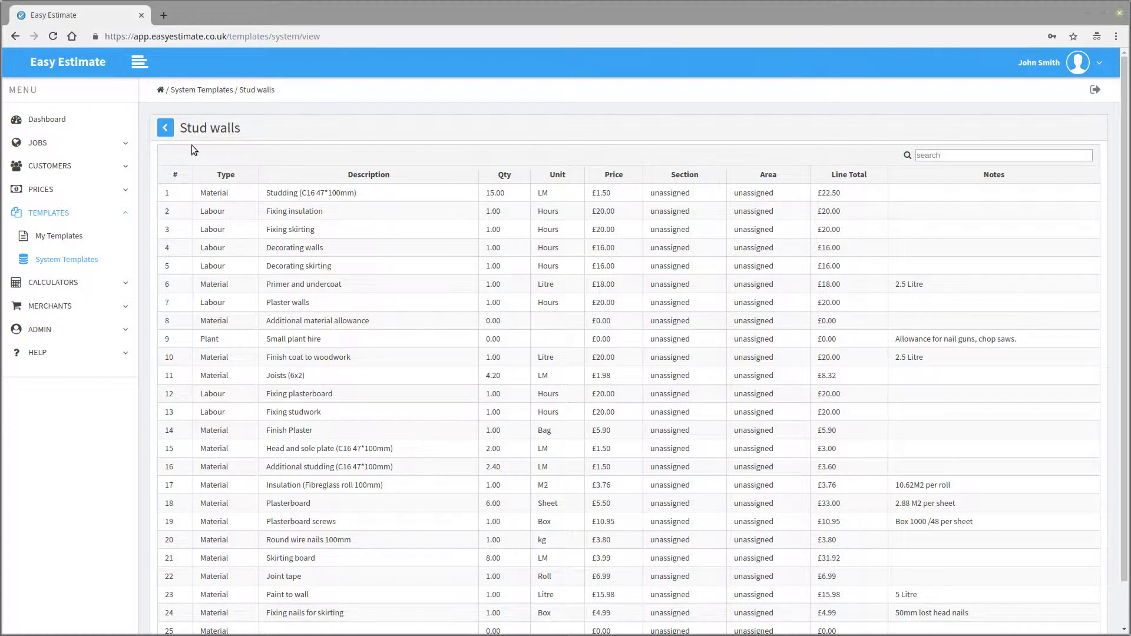
pyautogui.click(167, 129)
# Search 'stud', copy Stud walls into My Templates, and confirm it appears there.
pyautogui.click(939, 156)
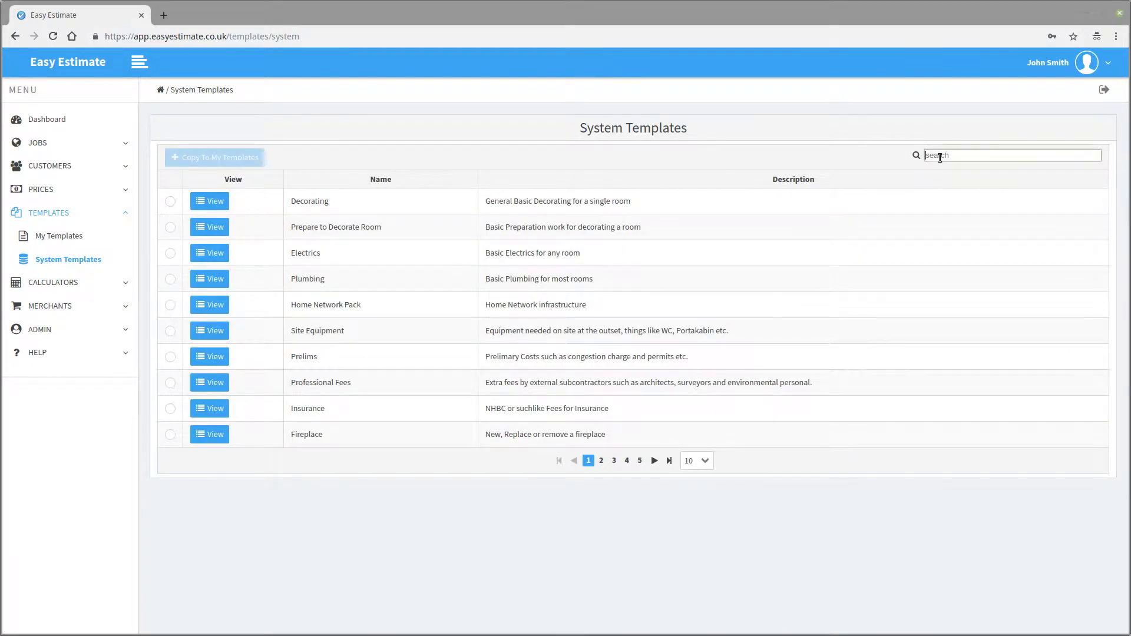
pyautogui.write('stu')
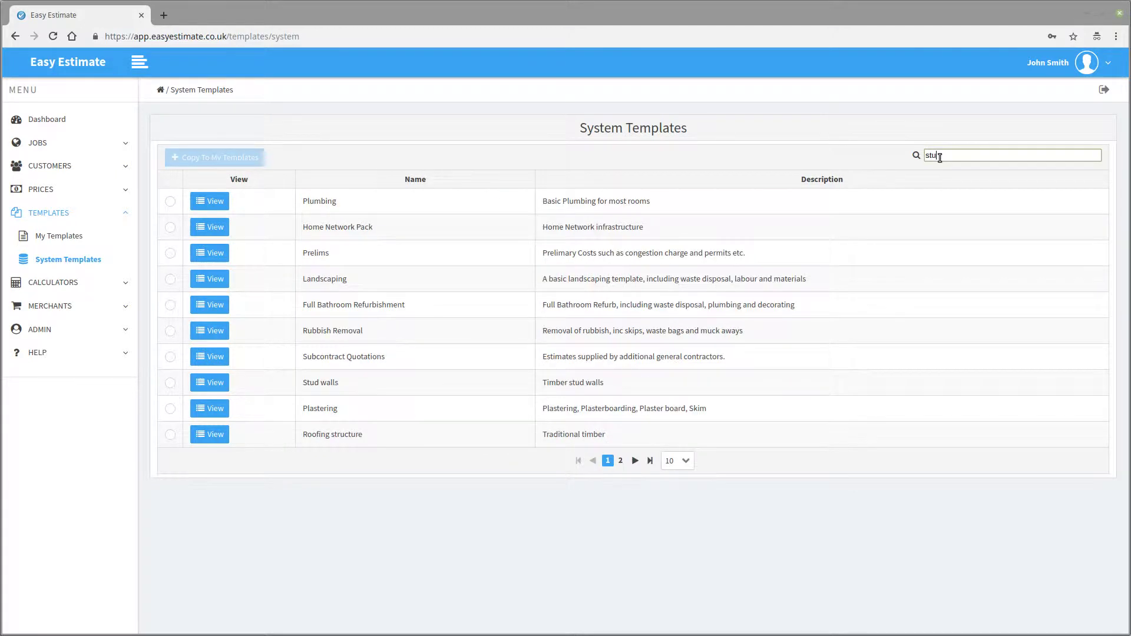
pyautogui.write('d')
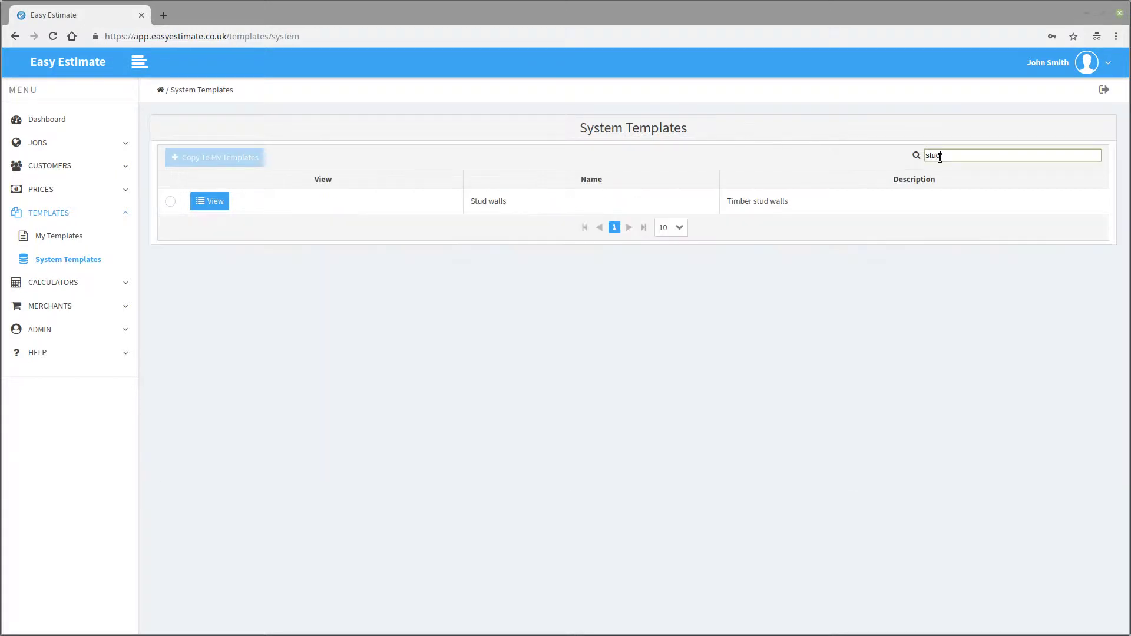
pyautogui.click(171, 202)
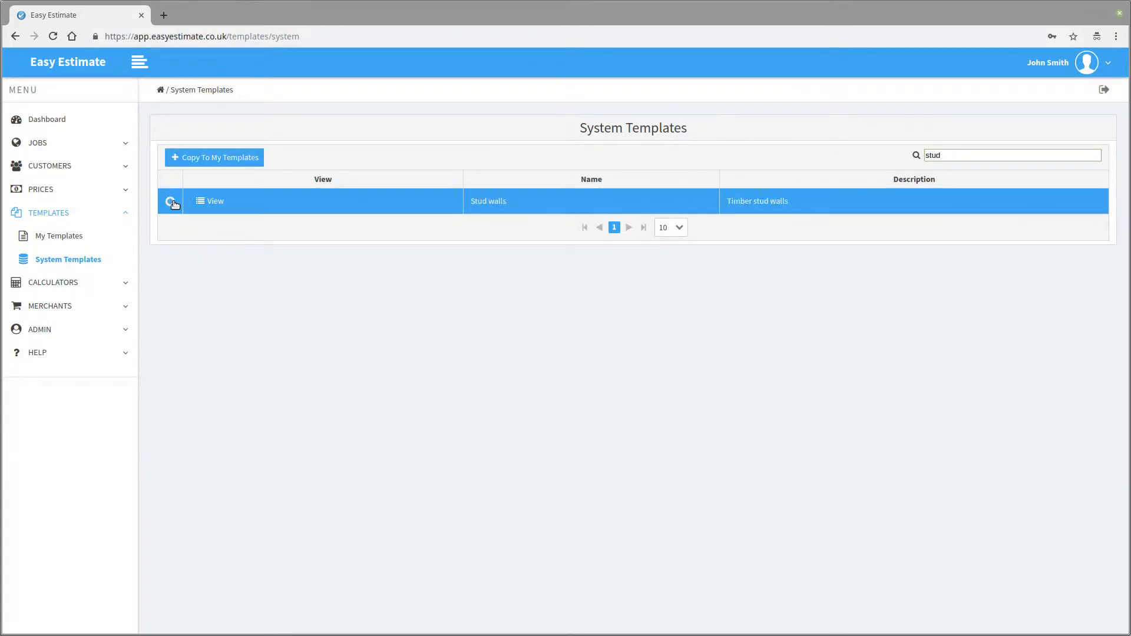
pyautogui.click(261, 158)
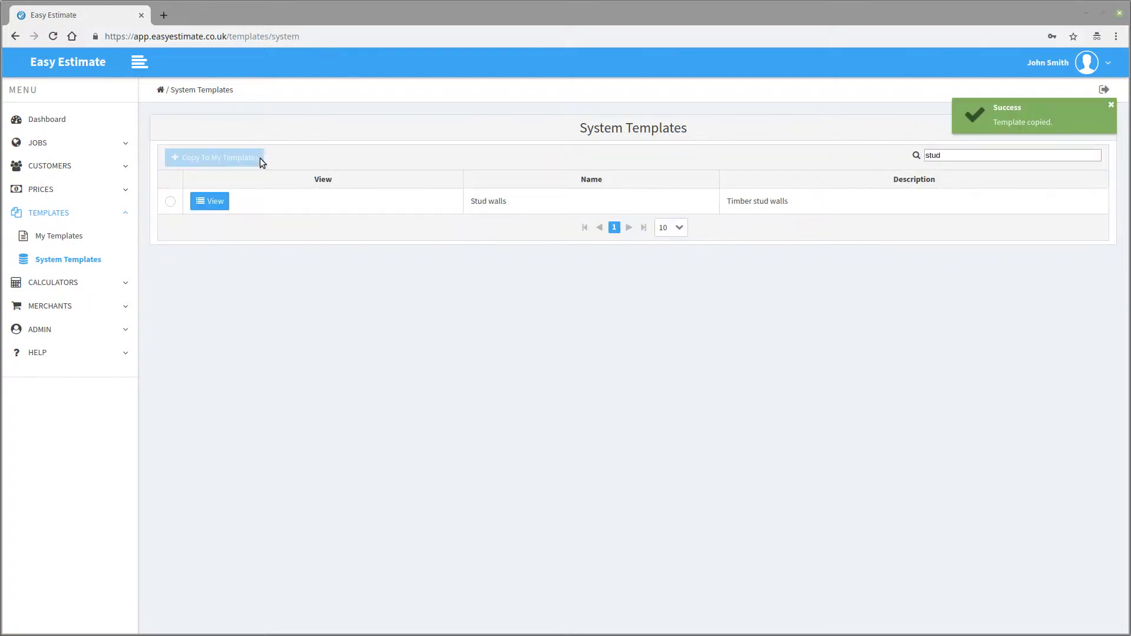
pyautogui.click(76, 243)
pyautogui.moveTo(412, 434); pyautogui.dragTo(366, 434)
pyautogui.moveTo(732, 436); pyautogui.dragTo(650, 436)
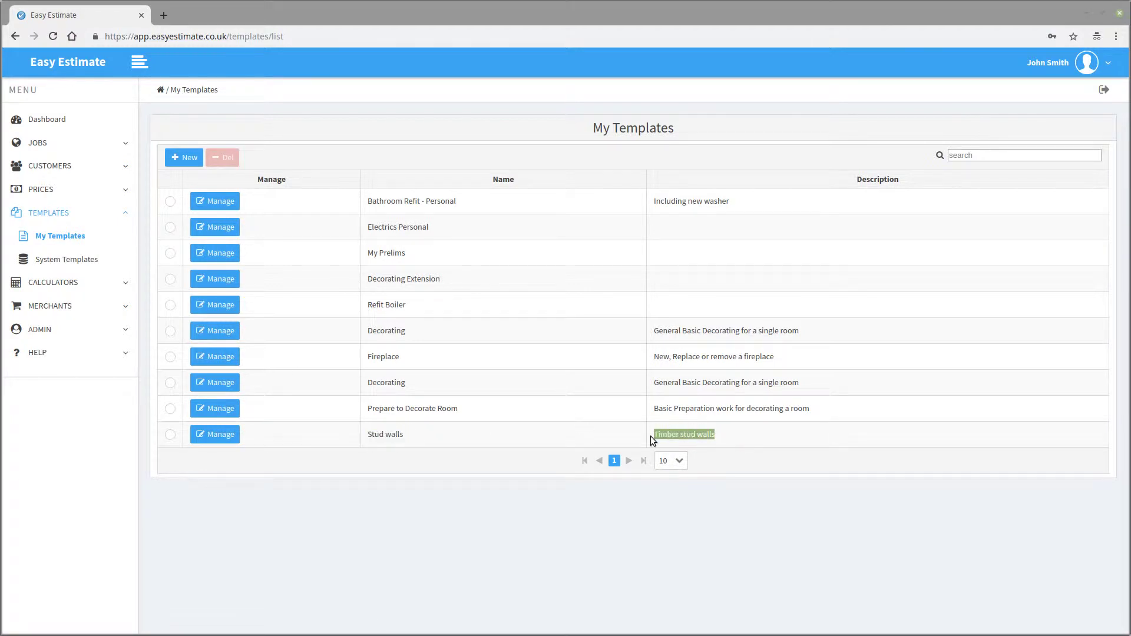
# In the copied Stud walls template, set Fixing nails for skirting to 3.00 and Paint to wall to 2.00.
pyautogui.click(224, 436)
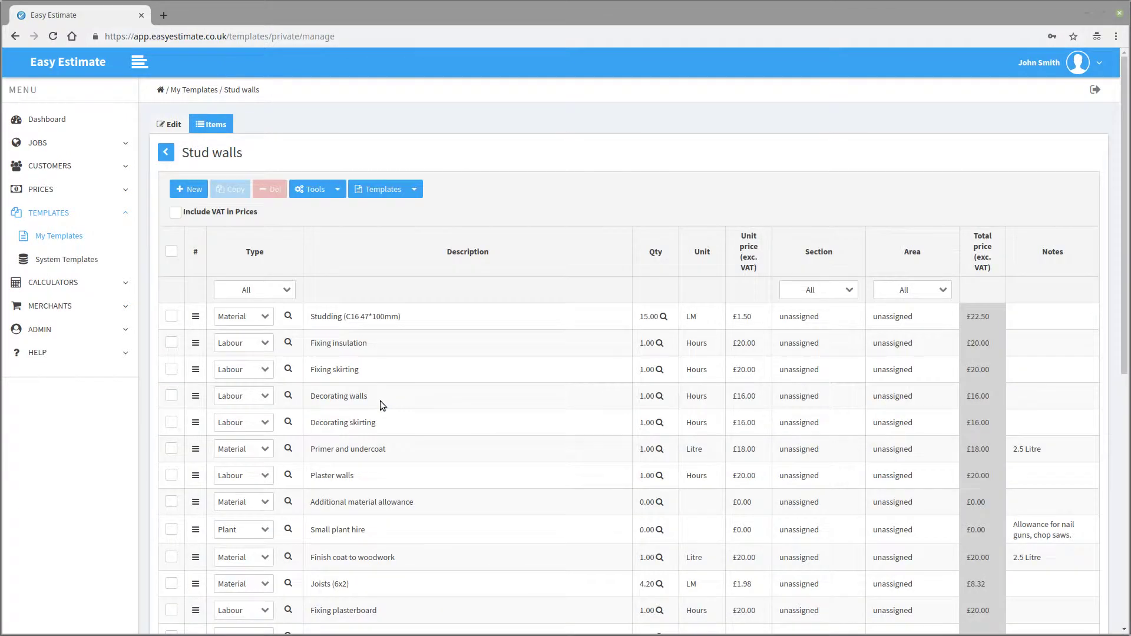
pyautogui.scroll(-3, 469, 392)
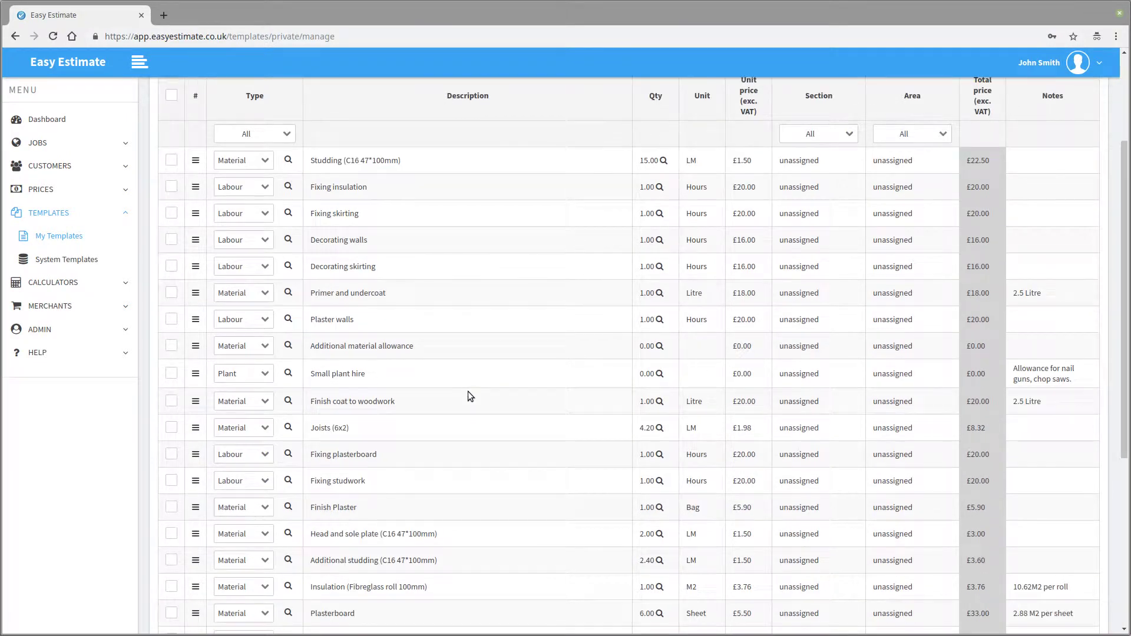
pyautogui.scroll(-4, 469, 392)
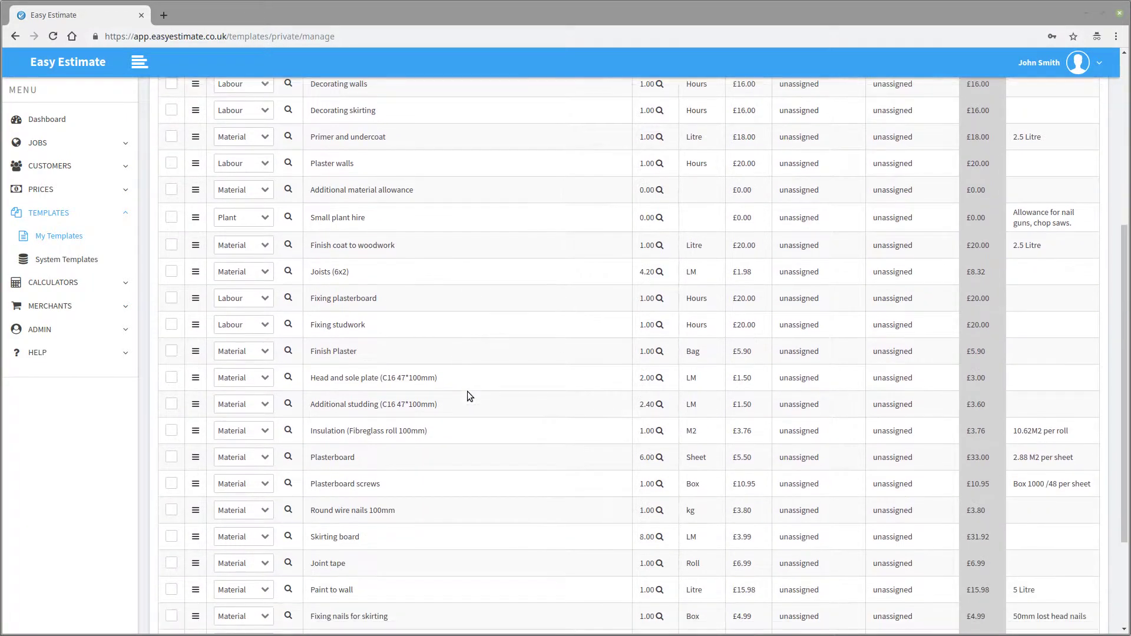
pyautogui.scroll(-2, 468, 392)
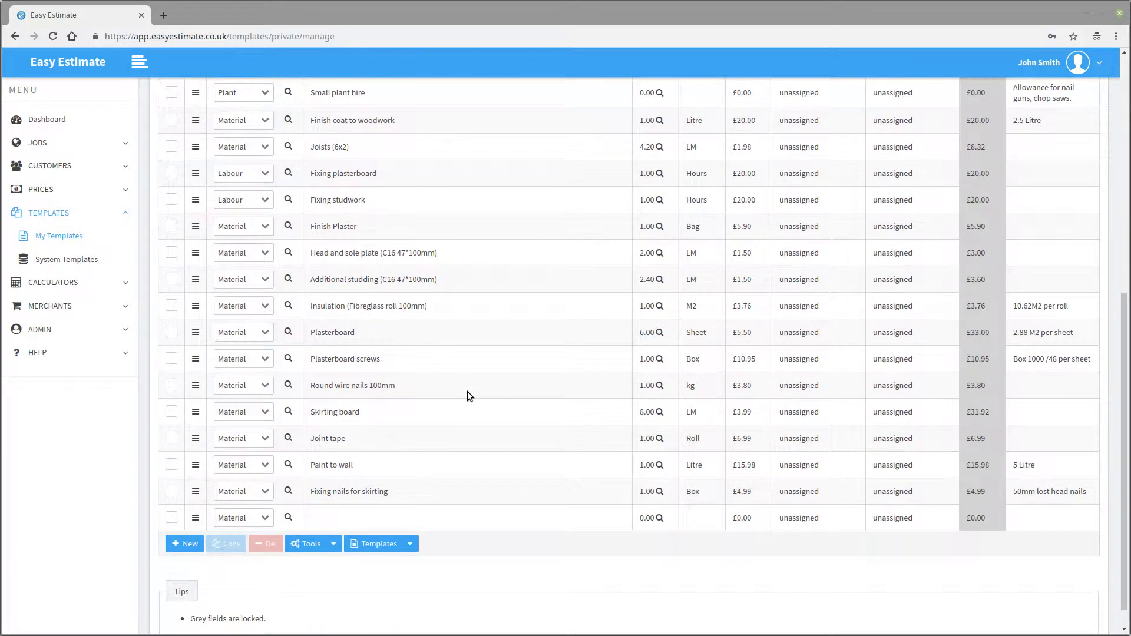
pyautogui.click(638, 491)
pyautogui.write('3.00')
pyautogui.click(634, 483)
pyautogui.click(642, 466)
pyautogui.write('2.00')
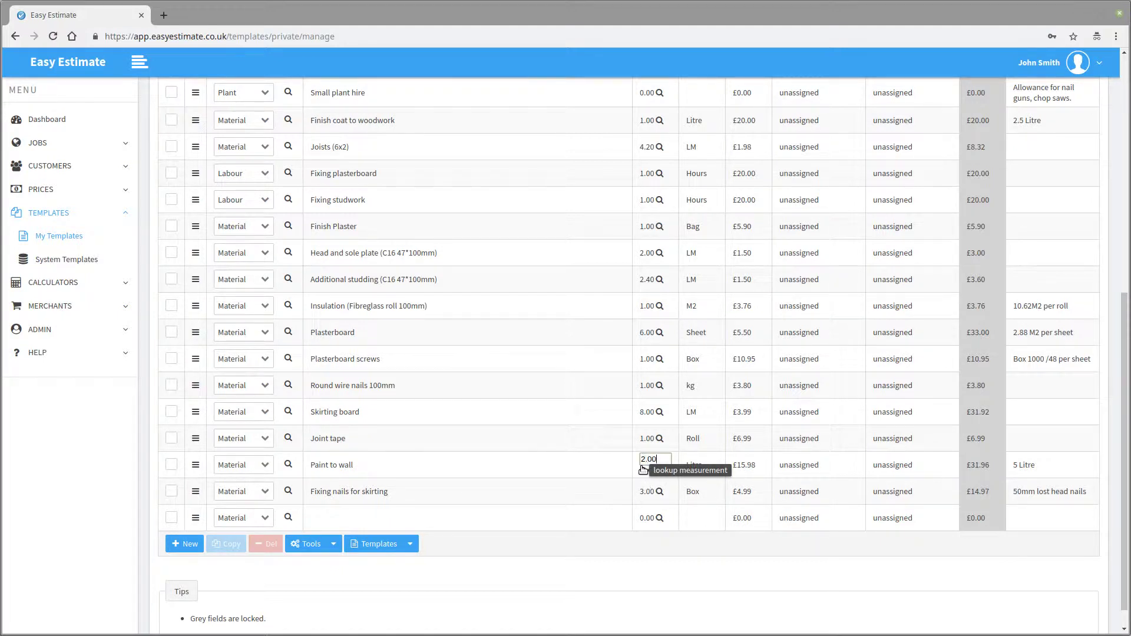
pyautogui.press('Return')
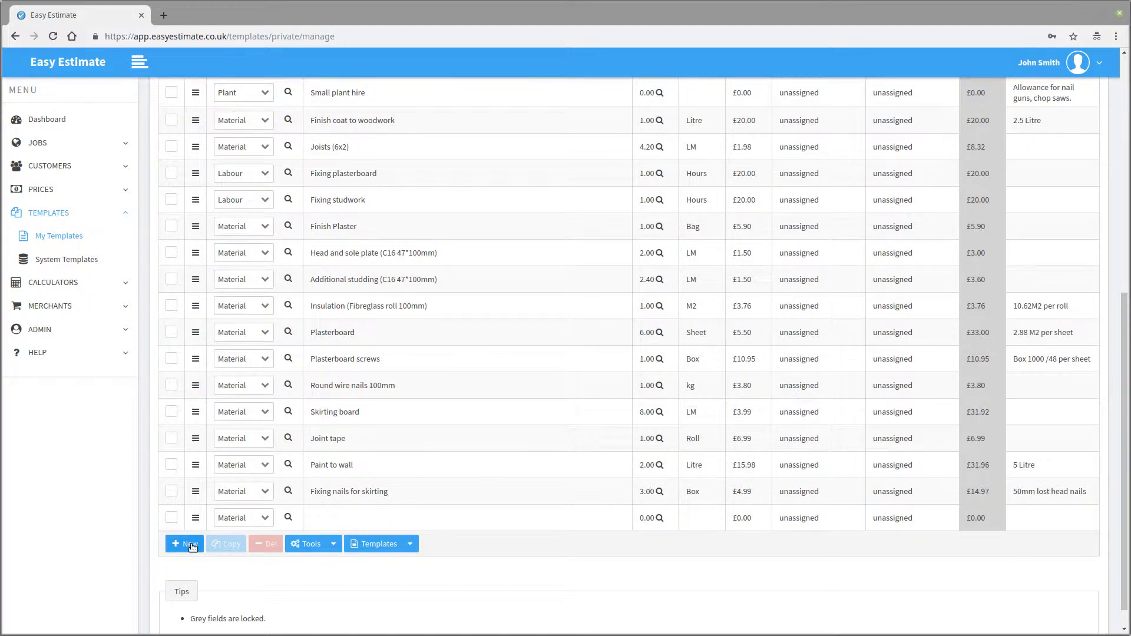
# Add a 'New Line Here' row in the empty last line of the item list.
pyautogui.click(335, 520)
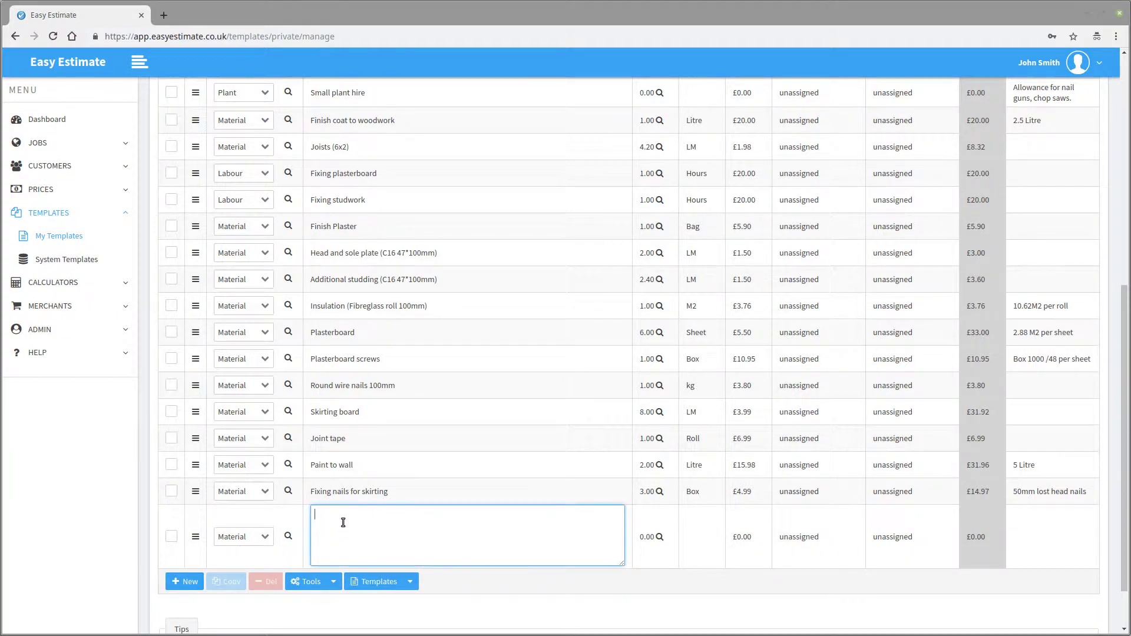
pyautogui.write('New Line Here')
pyautogui.click(647, 536)
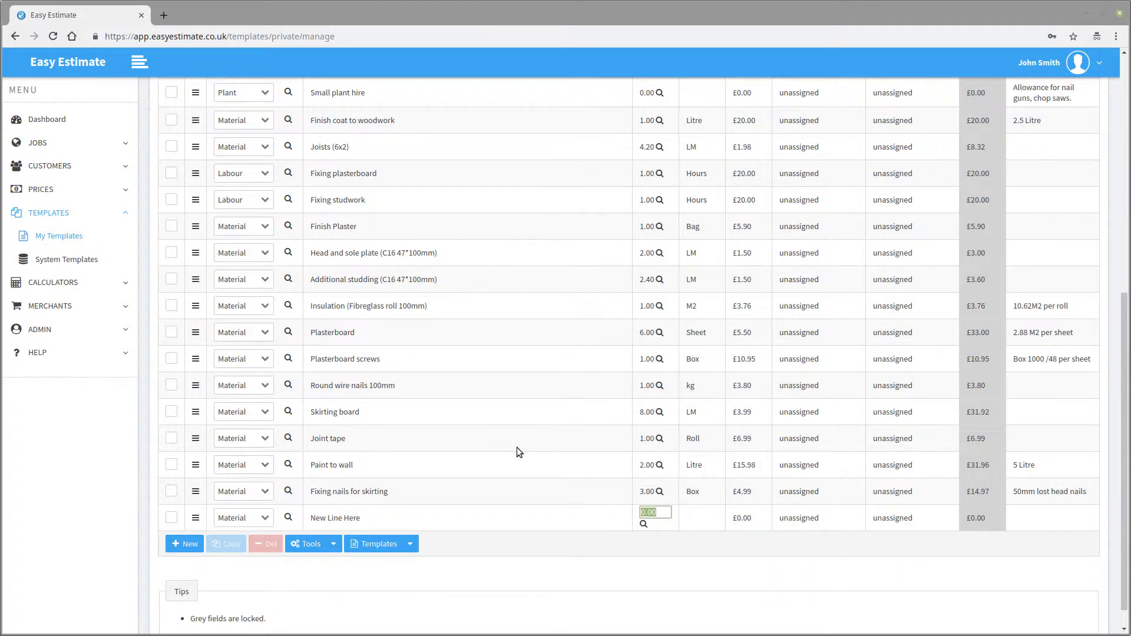
pyautogui.scroll(3, 517, 451)
pyautogui.scroll(5, 518, 452)
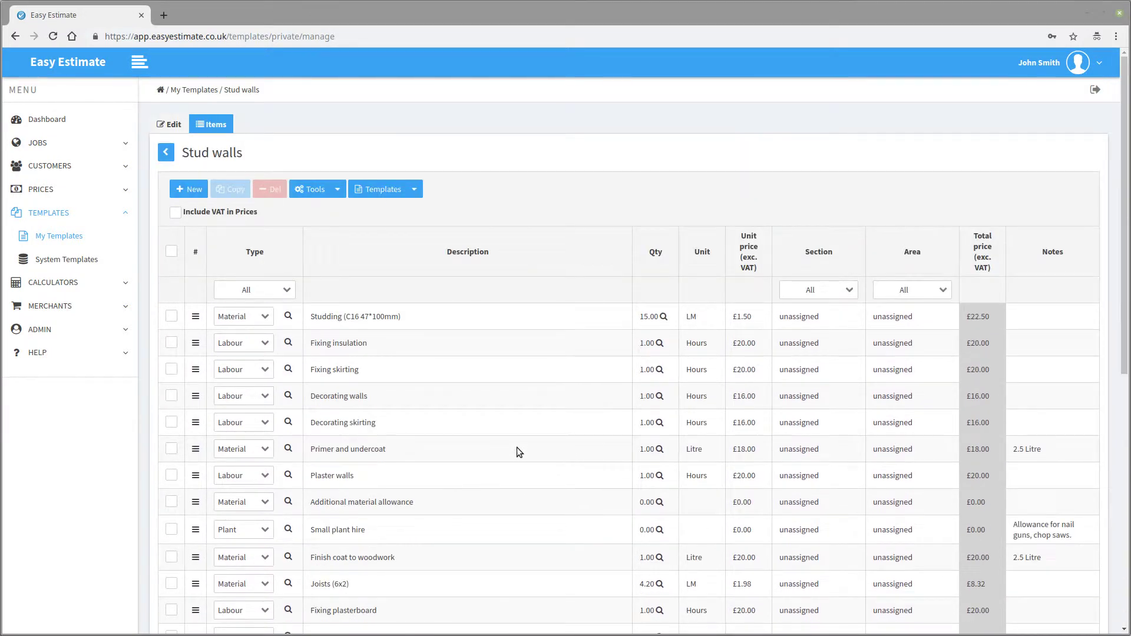
# Append ' - New Version' to the template name, save it, and return to the dashboard.
pyautogui.click(166, 121)
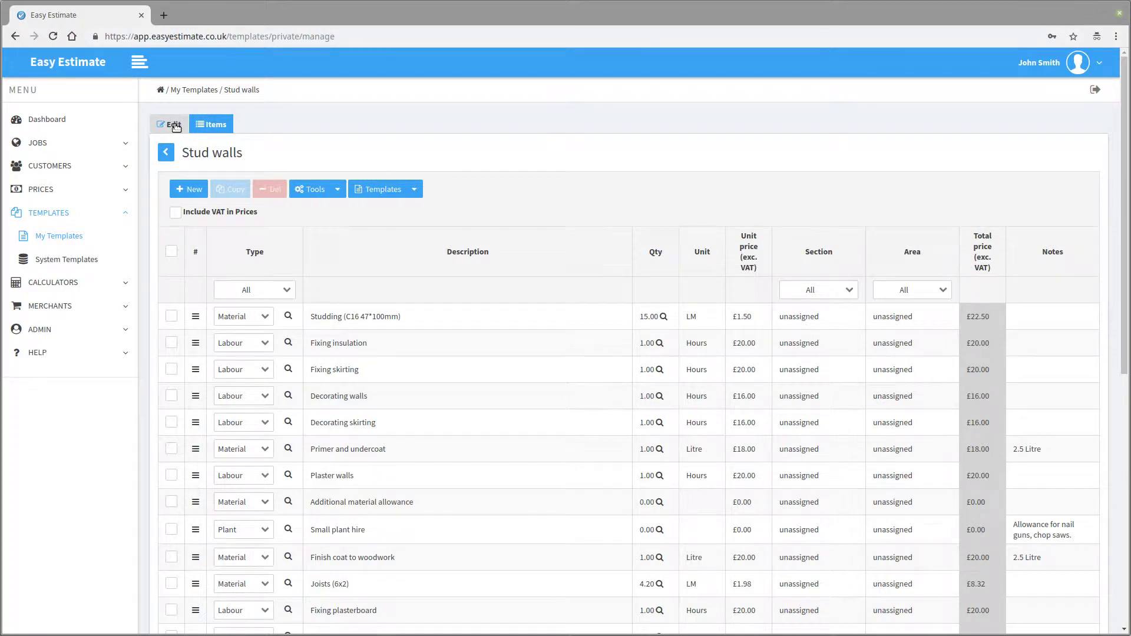
pyautogui.click(516, 211)
pyautogui.write('- New Version')
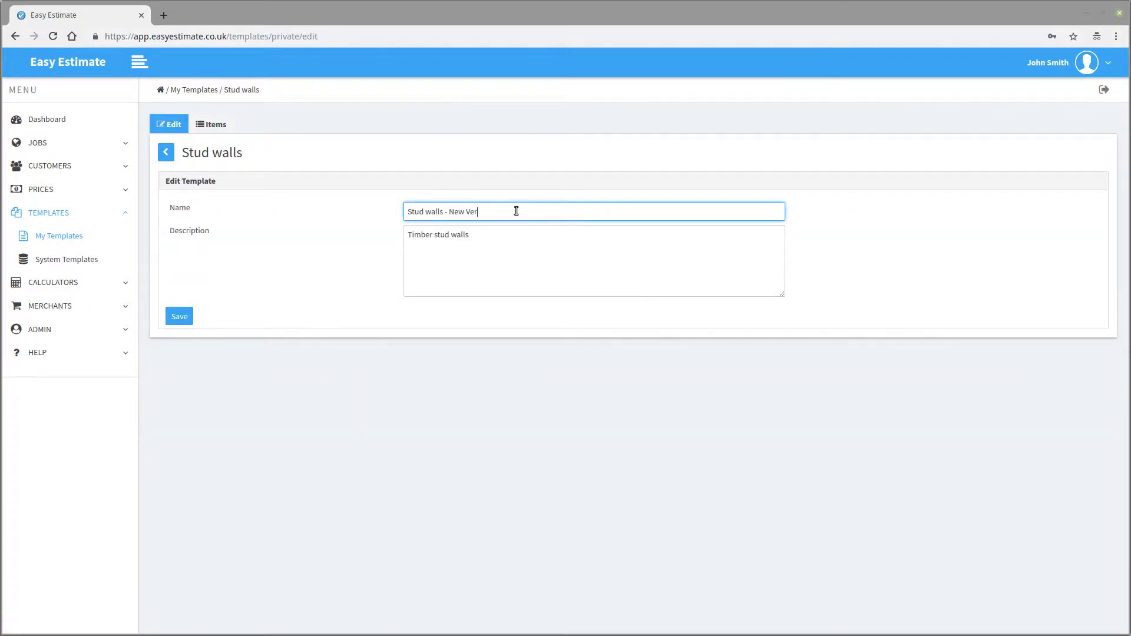
pyautogui.click(179, 316)
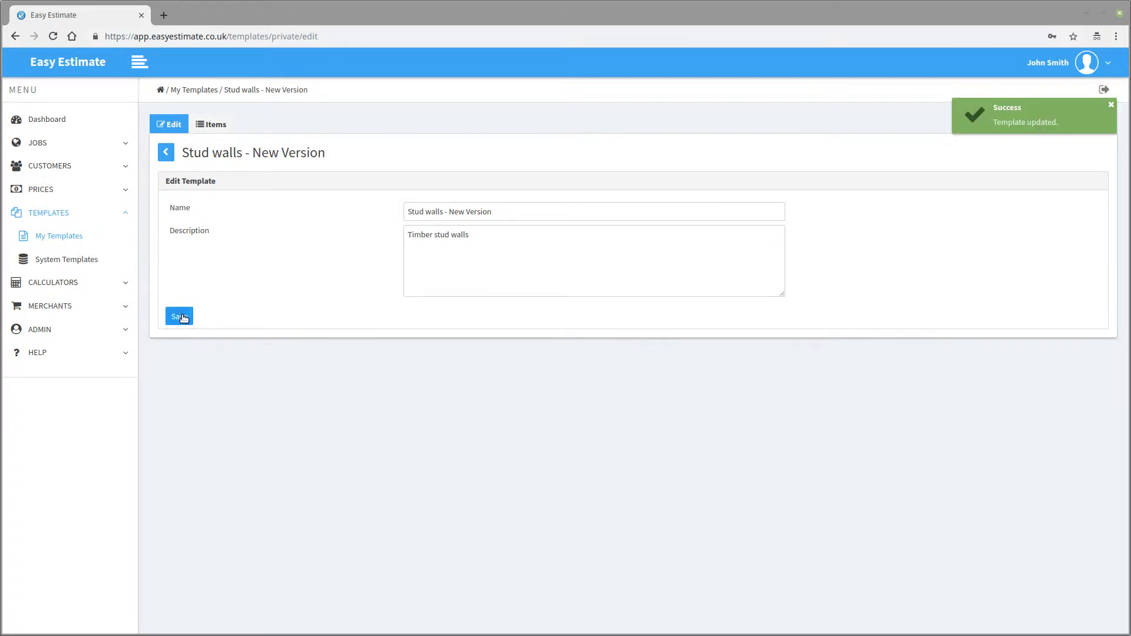
pyautogui.click(81, 126)
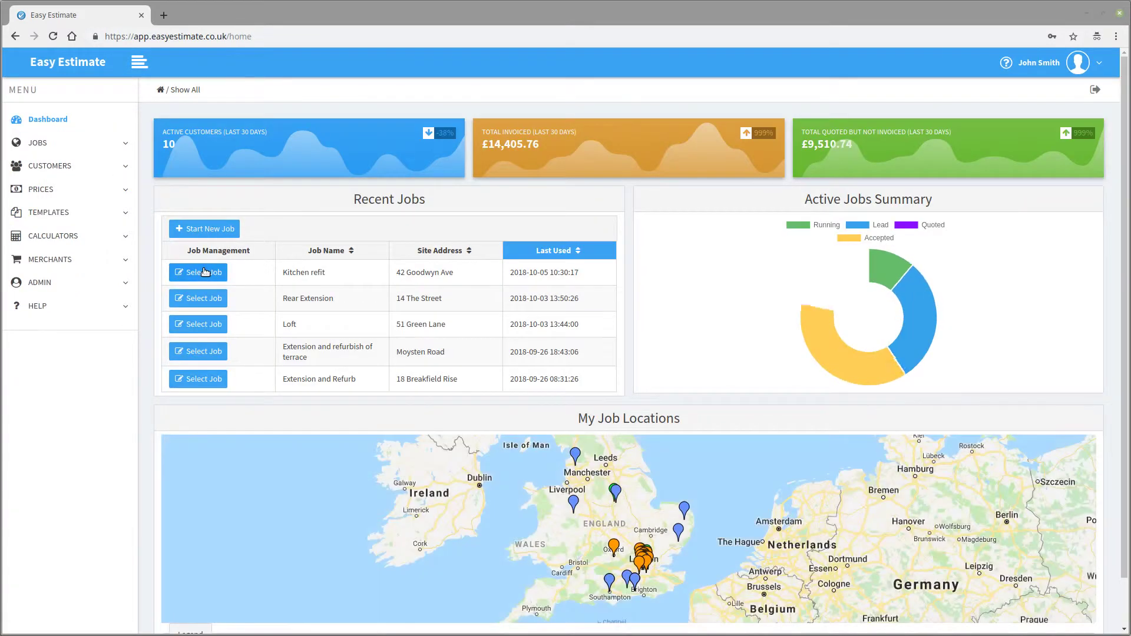
# Open the Kitchen refit job and choose Insert Template from the costing's Templates menu.
pyautogui.click(204, 272)
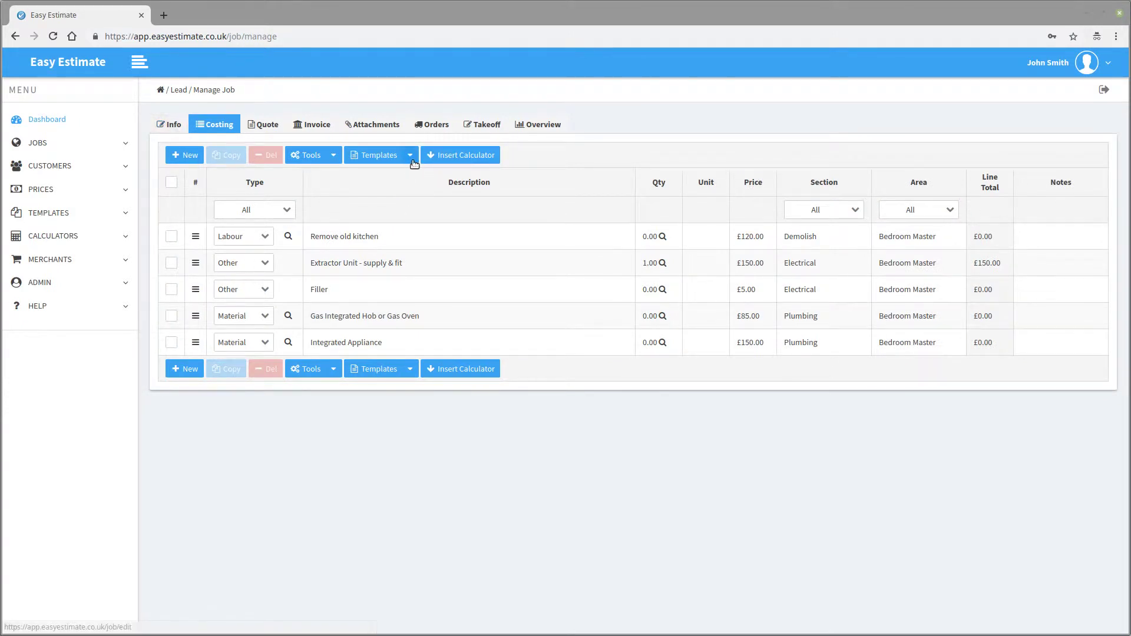
pyautogui.click(414, 161)
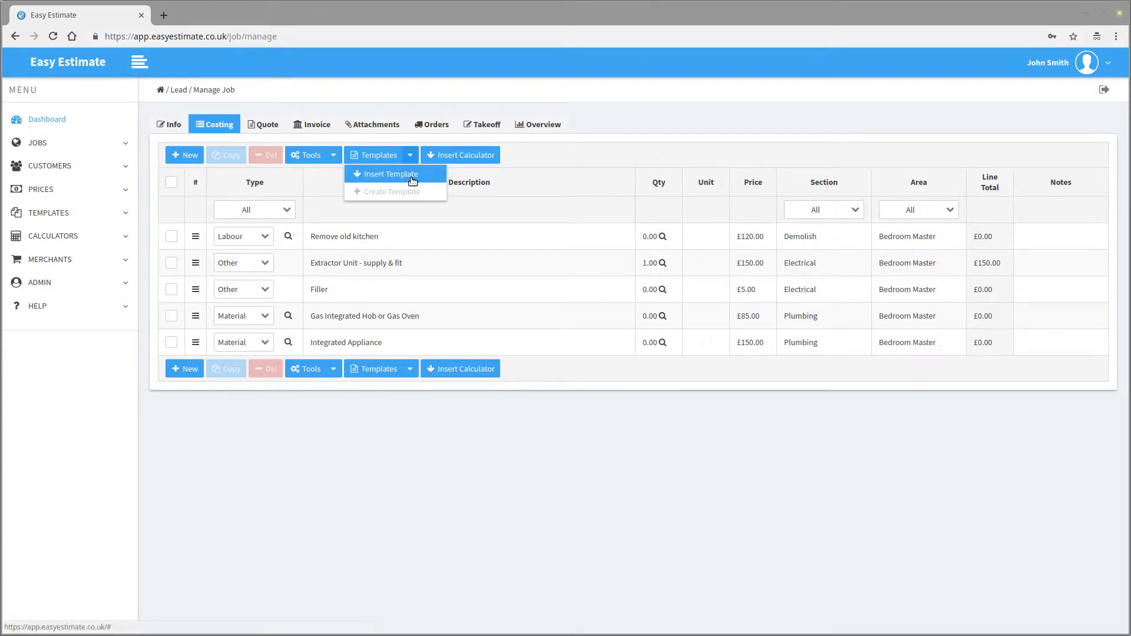
pyautogui.click(413, 180)
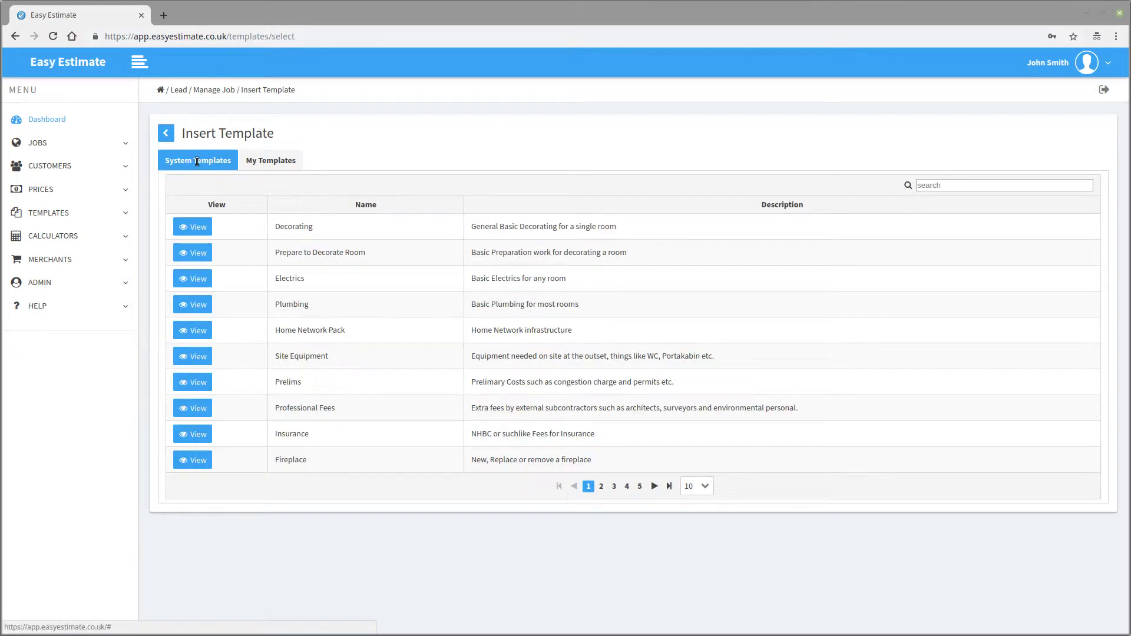
# On My Templates, filter by 'st' and open the Stud walls - New Version template's items.
pyautogui.click(290, 162)
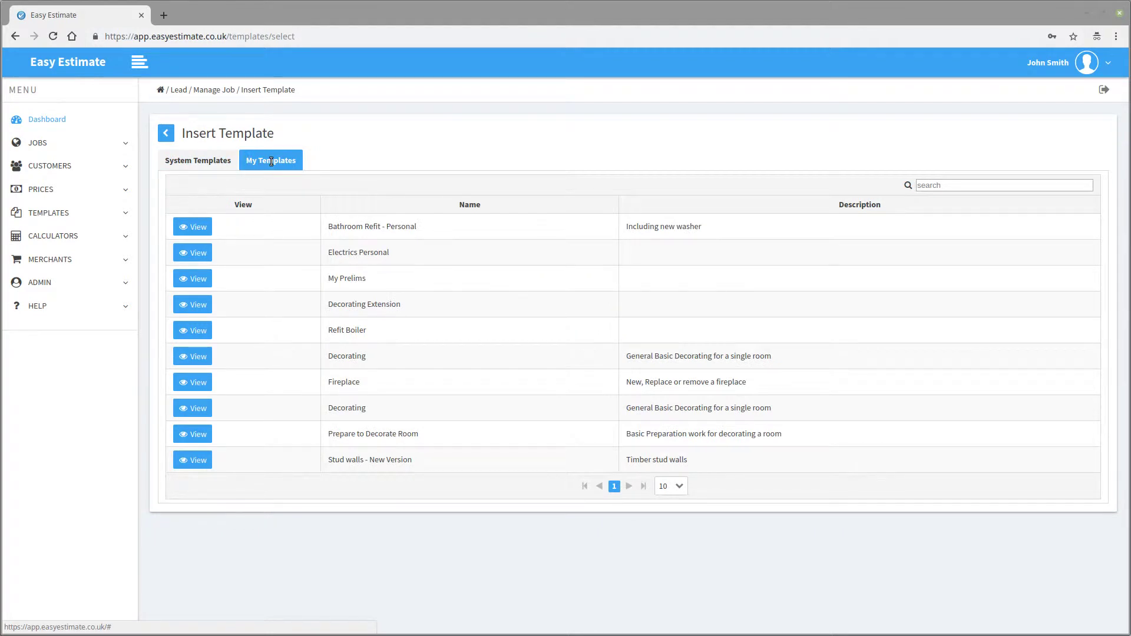
pyautogui.moveTo(417, 462); pyautogui.dragTo(327, 460)
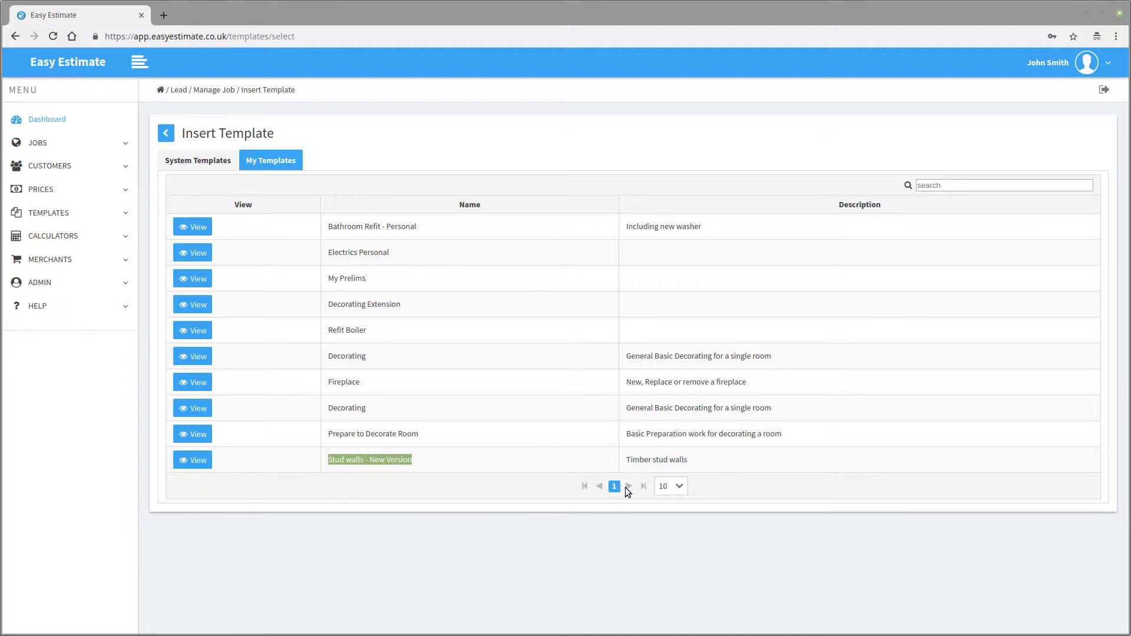
pyautogui.click(680, 487)
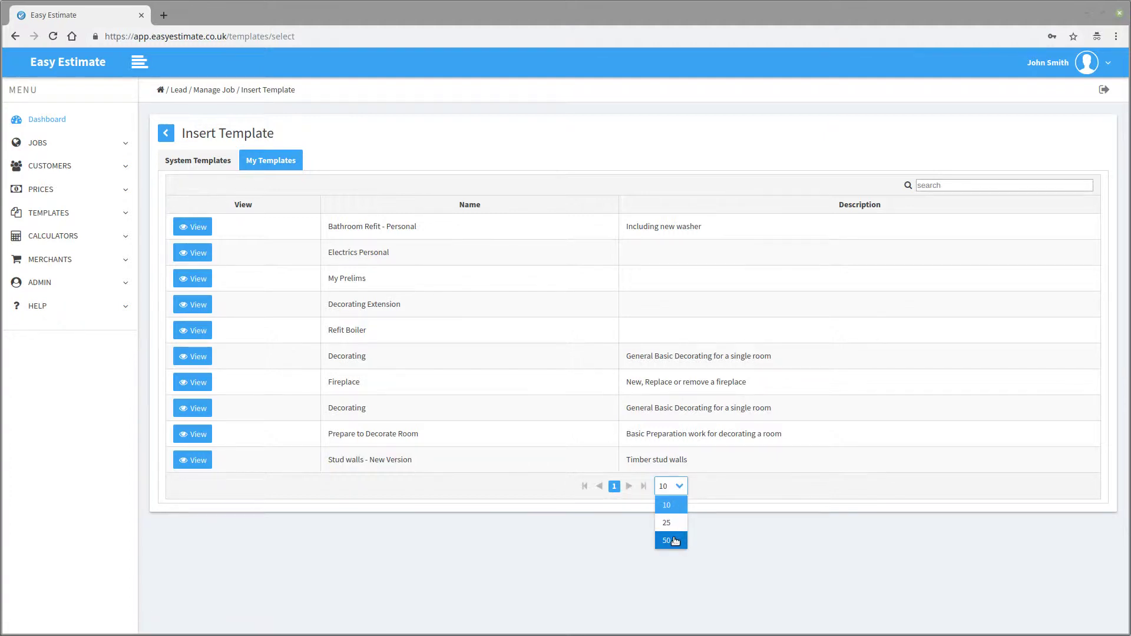
pyautogui.click(704, 486)
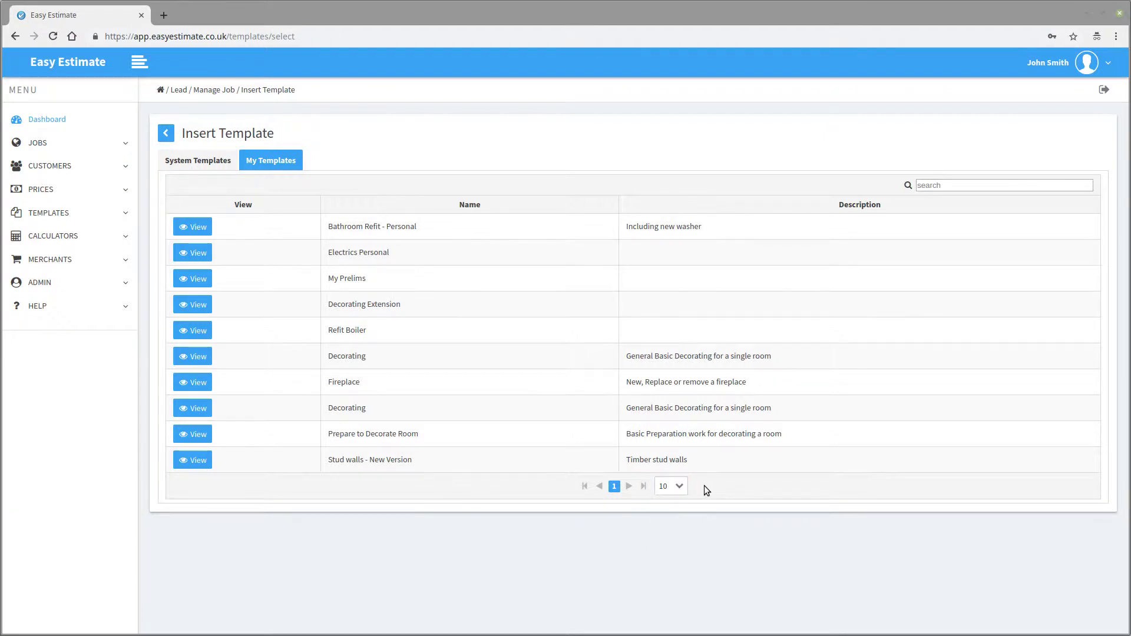
pyautogui.click(935, 185)
pyautogui.write('s')
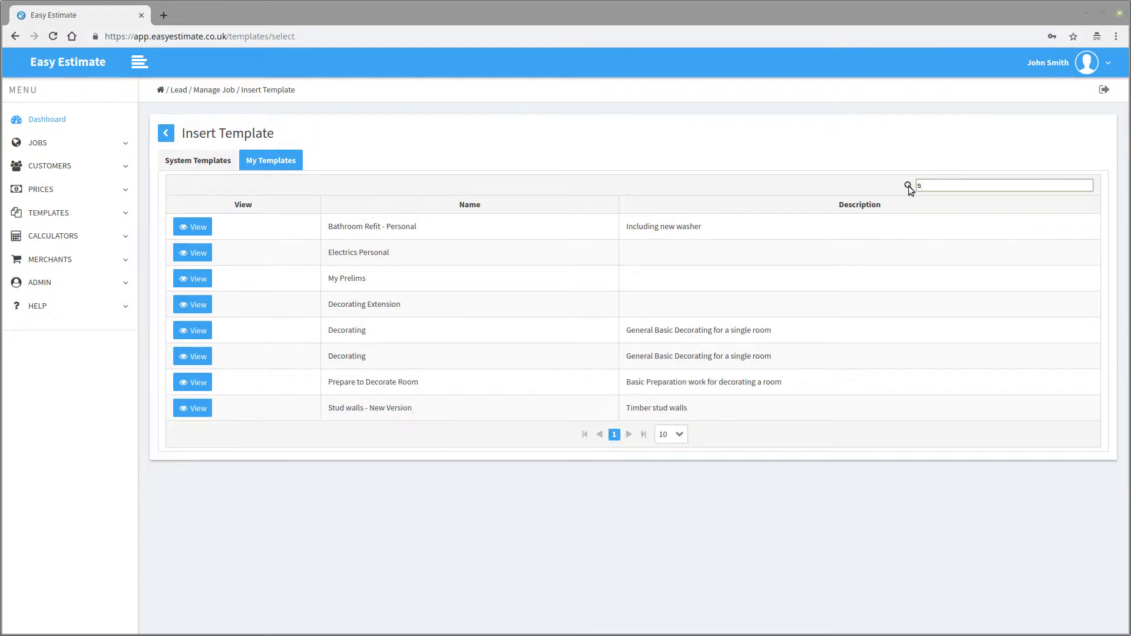
pyautogui.write('tud')
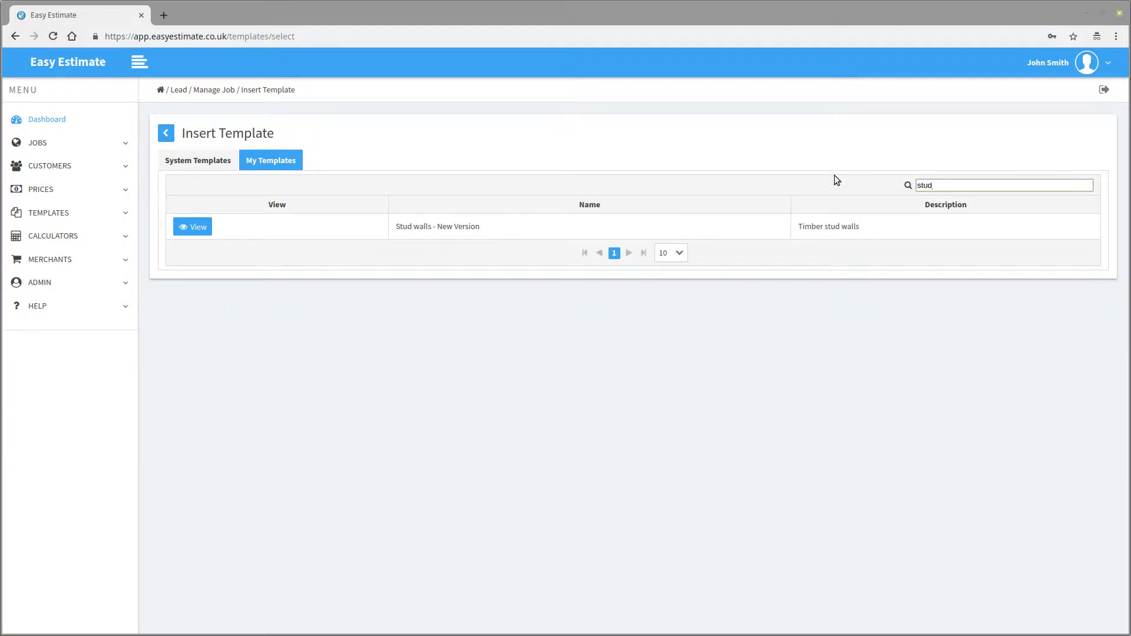
pyautogui.moveTo(509, 231); pyautogui.dragTo(404, 230)
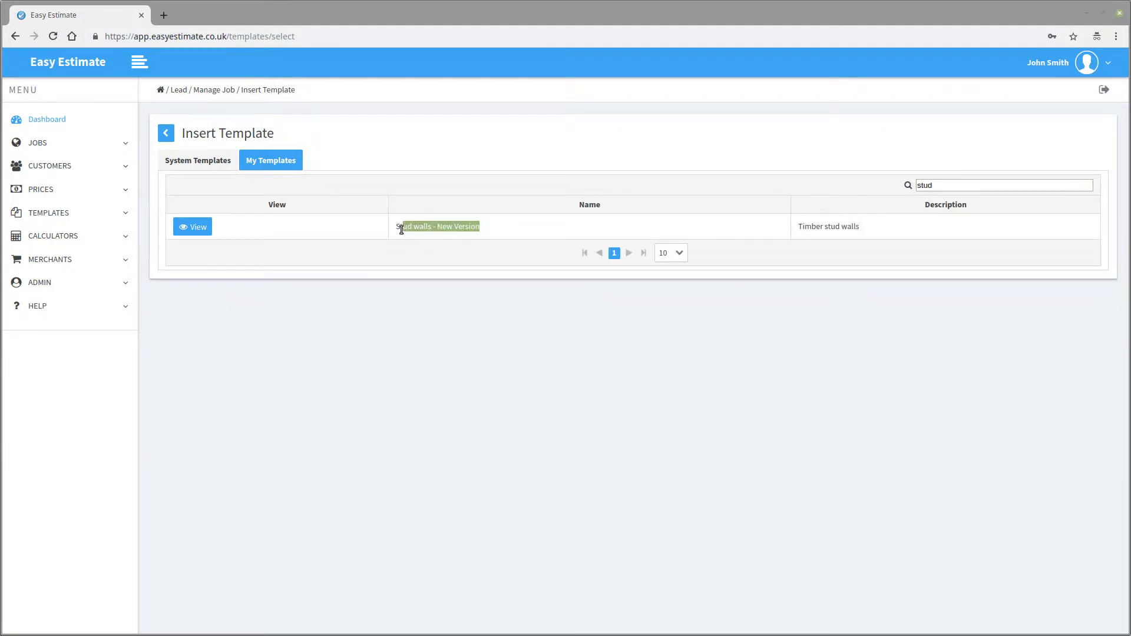
pyautogui.click(193, 230)
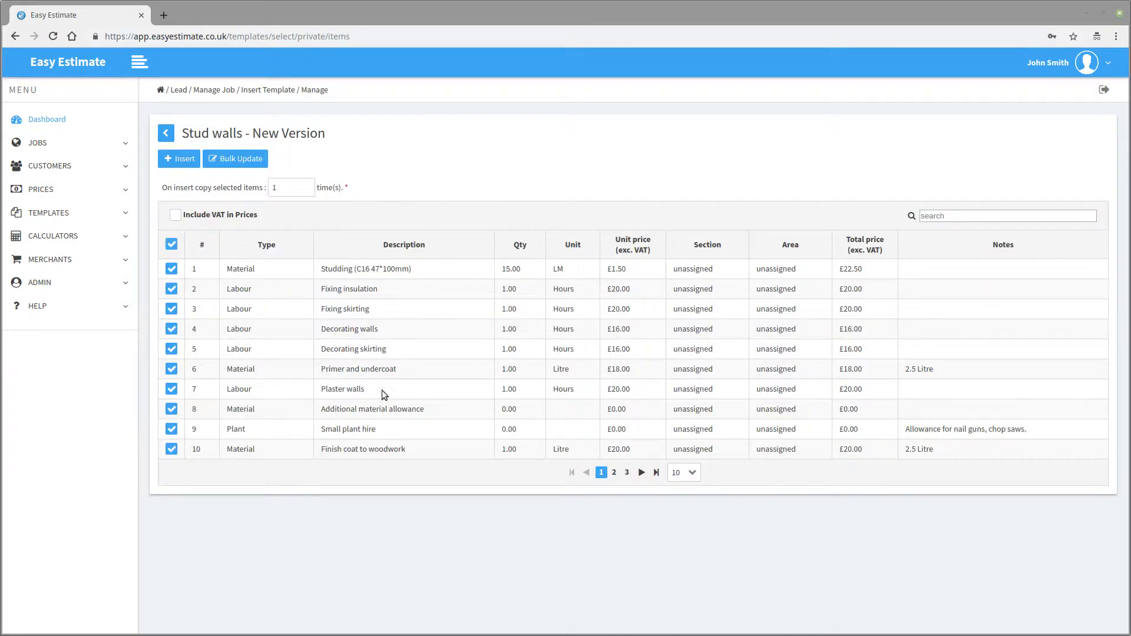
pyautogui.click(641, 476)
pyautogui.click(682, 472)
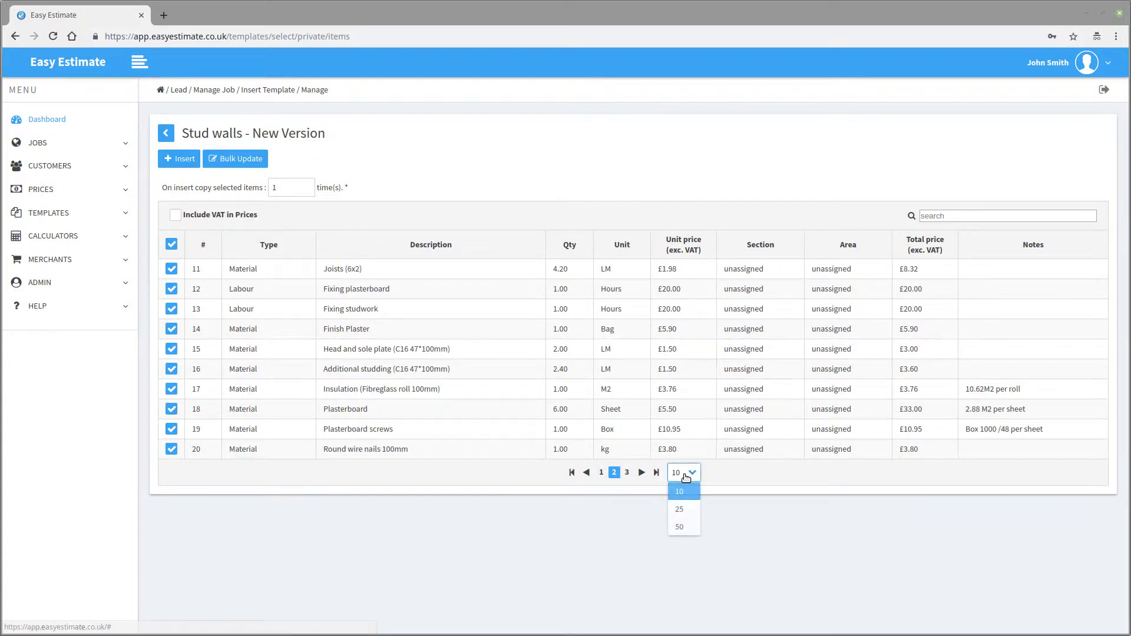
pyautogui.click(693, 516)
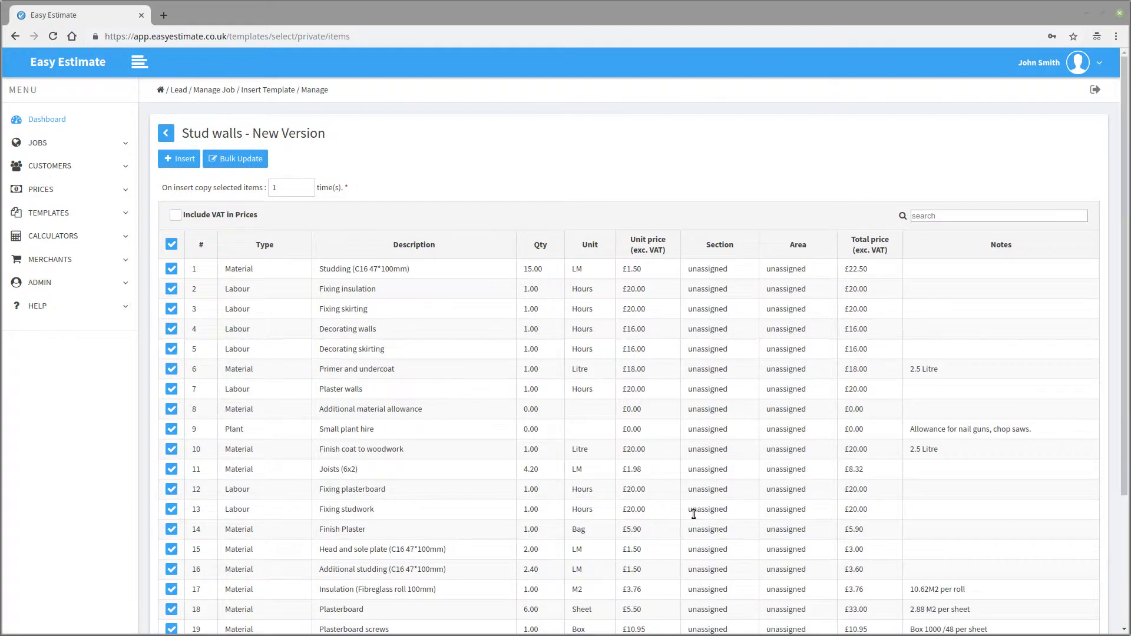
pyautogui.scroll(-3, 526, 486)
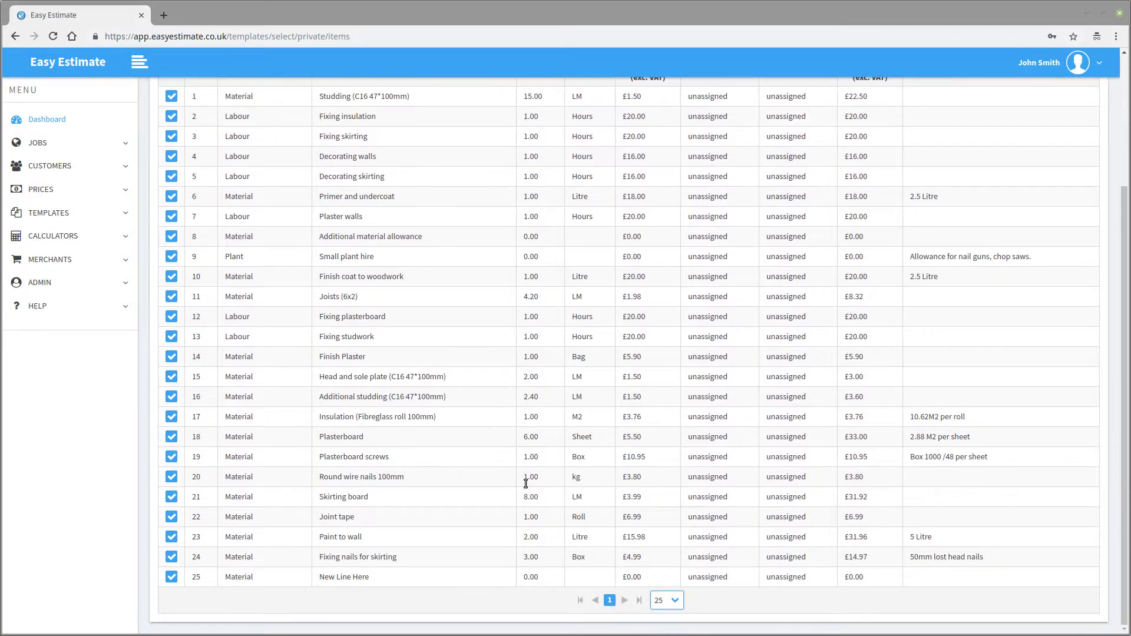
pyautogui.scroll(3, 524, 482)
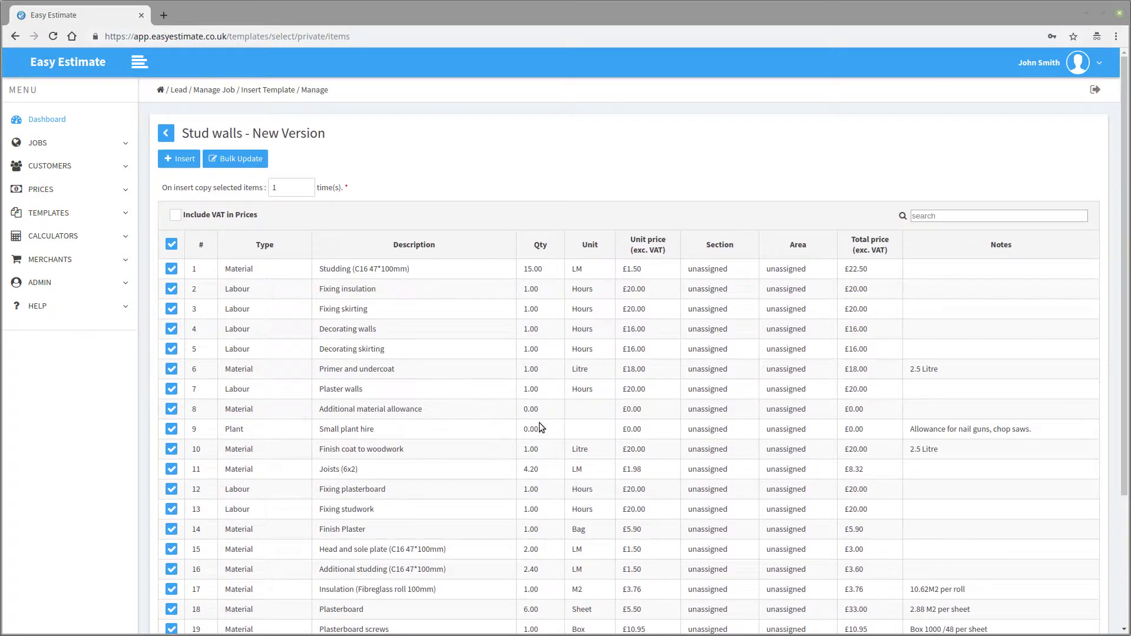
pyautogui.doubleClick(530, 270)
pyautogui.click(171, 269)
pyautogui.click(171, 289)
pyautogui.click(172, 308)
pyautogui.click(172, 309)
pyautogui.click(172, 288)
pyautogui.click(172, 269)
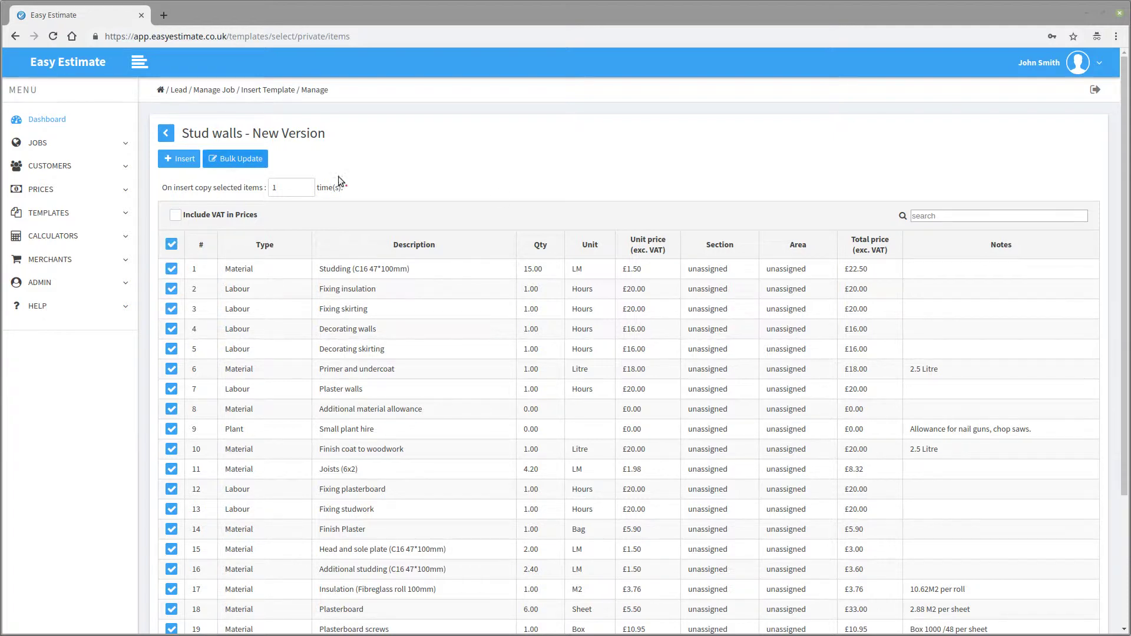
pyautogui.doubleClick(786, 269)
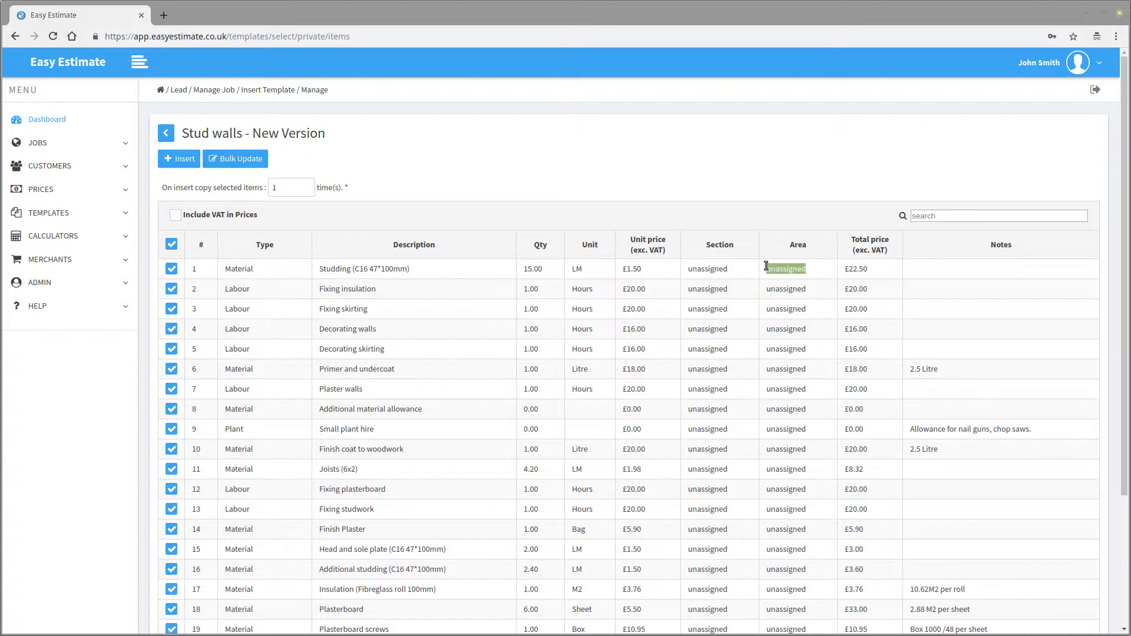
# Bulk-update every ticked item's Area to Kitchen, then insert the items into the job.
pyautogui.click(243, 161)
pyautogui.click(578, 350)
pyautogui.write('Ki')
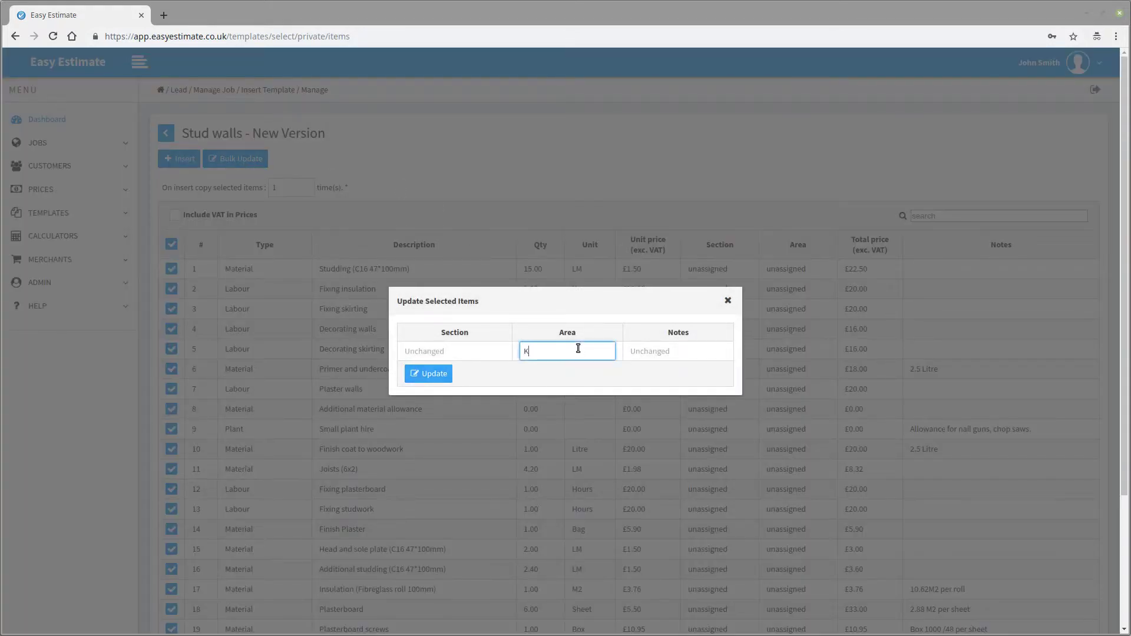
pyautogui.click(568, 369)
pyautogui.click(427, 376)
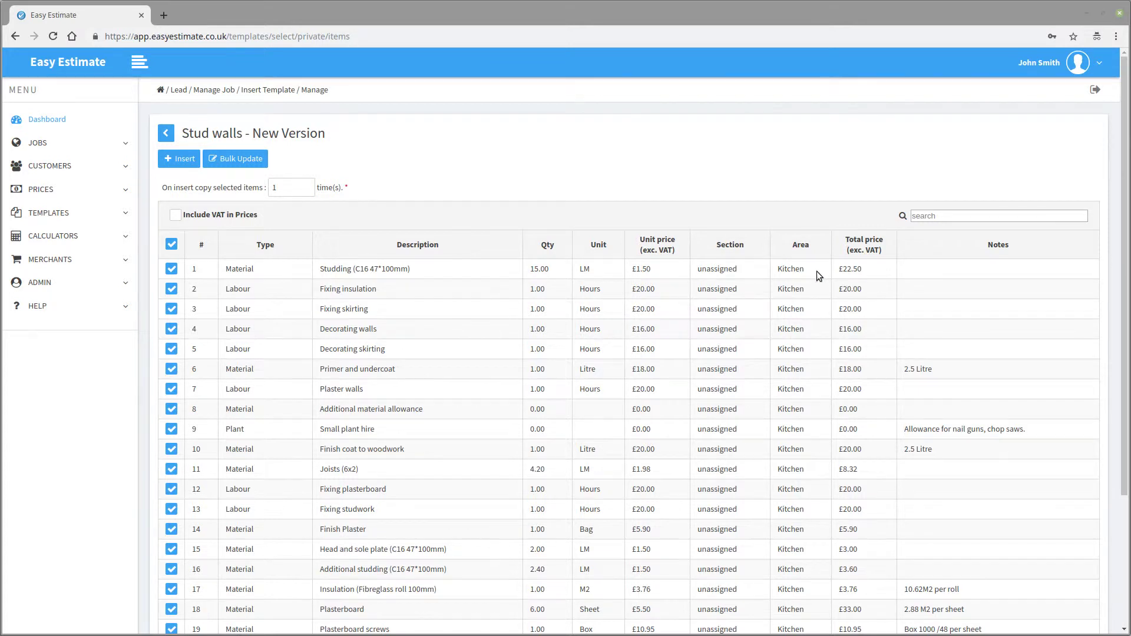
pyautogui.moveTo(814, 271); pyautogui.dragTo(776, 289)
pyautogui.moveTo(807, 329); pyautogui.dragTo(778, 329)
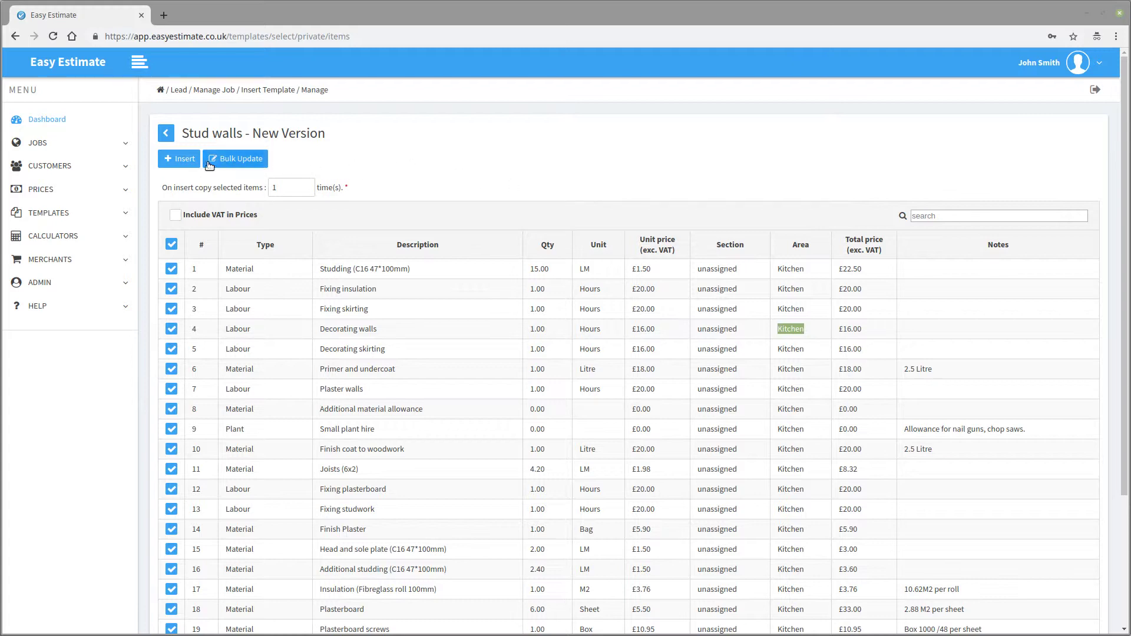
pyautogui.click(172, 161)
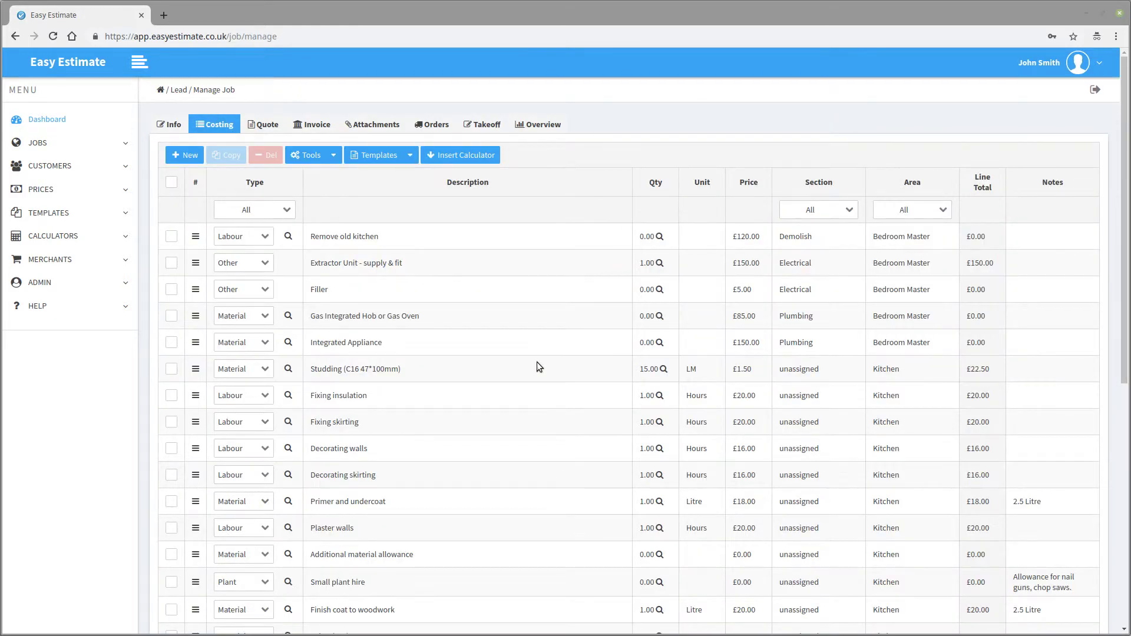
# Scroll through the Kitchen refit costing to check the inserted Kitchen items like Skirting board and Joint tape.
pyautogui.scroll(-3, 537, 362)
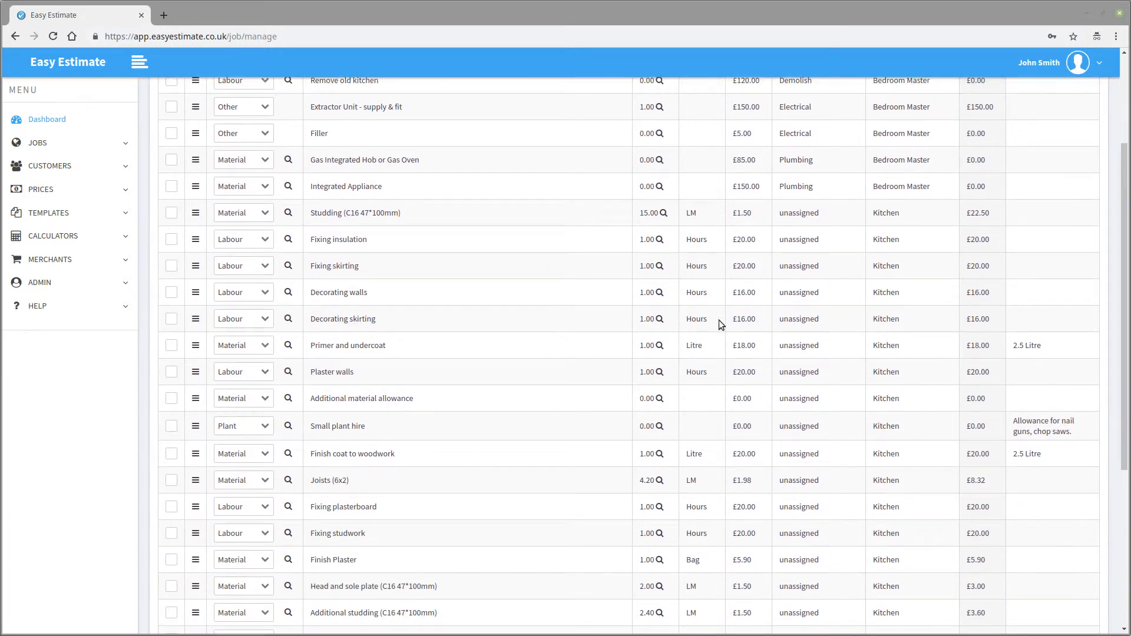
pyautogui.scroll(-1, 621, 396)
pyautogui.scroll(-2, 603, 398)
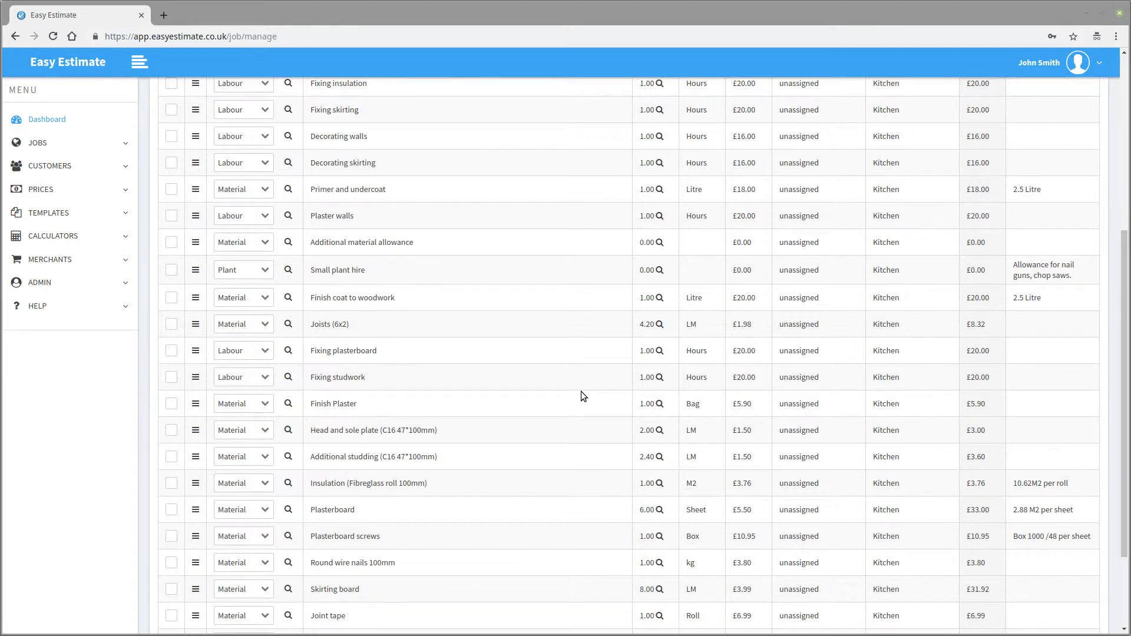
pyautogui.scroll(5, 581, 392)
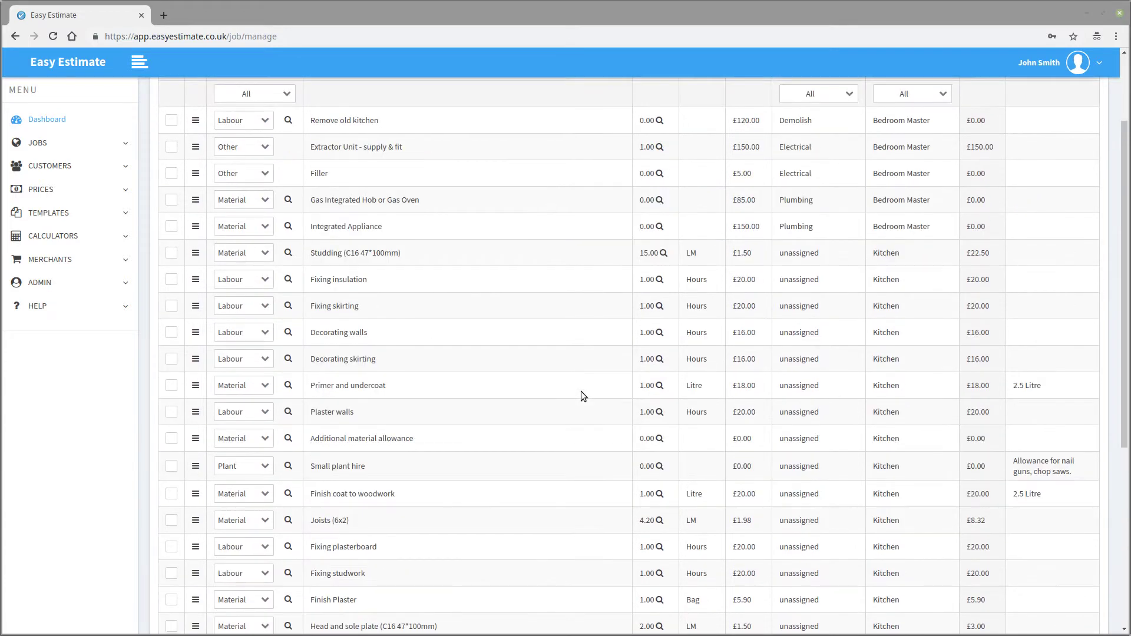
pyautogui.scroll(1, 581, 396)
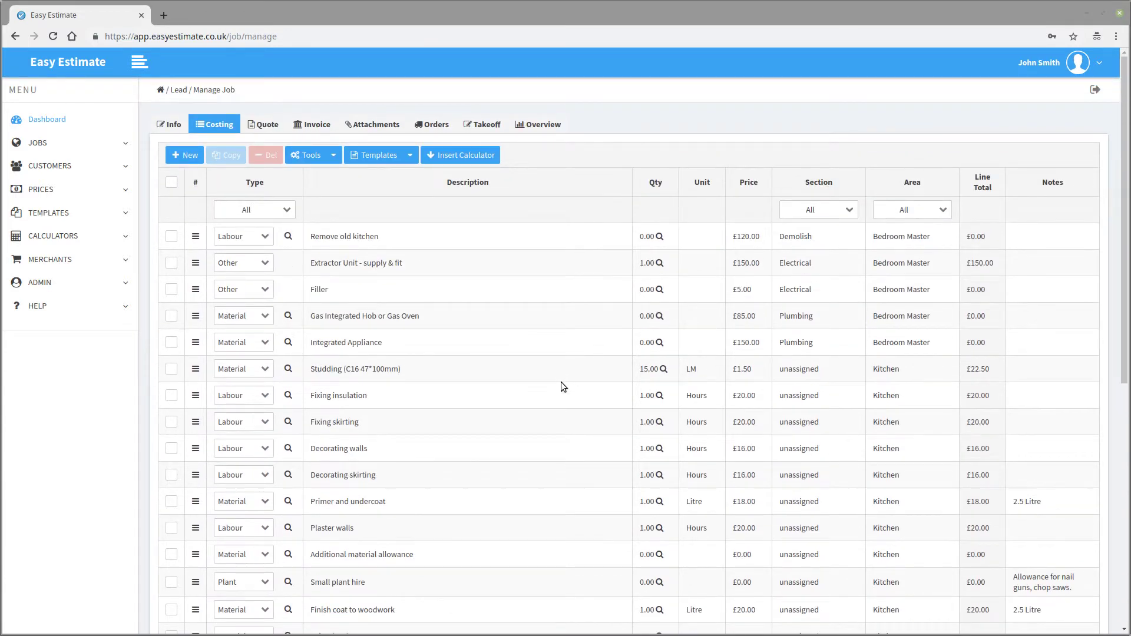
# Make a template from the six rows Remove old kitchen through Studding.
pyautogui.click(173, 237)
pyautogui.click(171, 263)
pyautogui.click(171, 289)
pyautogui.click(172, 316)
pyautogui.click(171, 344)
pyautogui.click(172, 370)
pyautogui.click(410, 155)
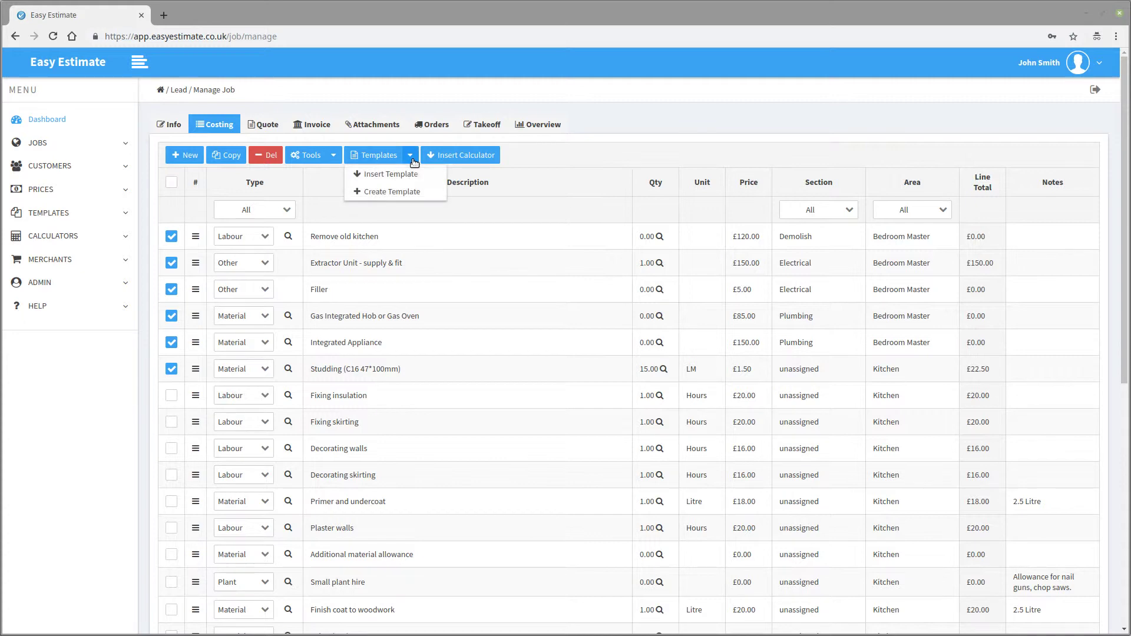
pyautogui.click(414, 195)
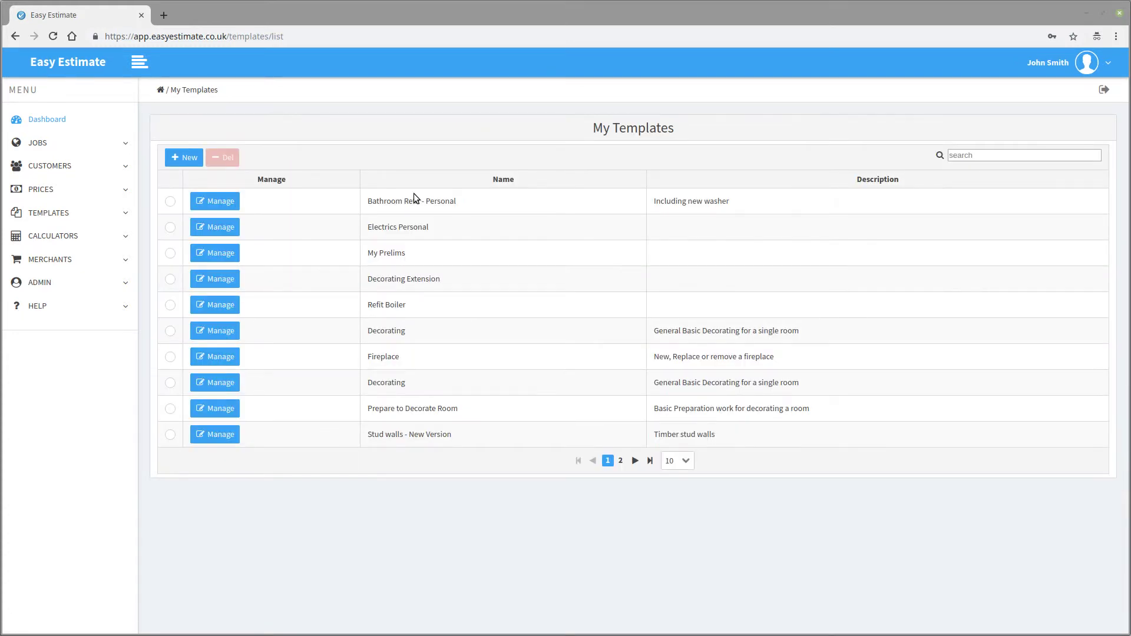
# Locate New Template on page 2 of My Templates and open its name and description settings.
pyautogui.click(620, 460)
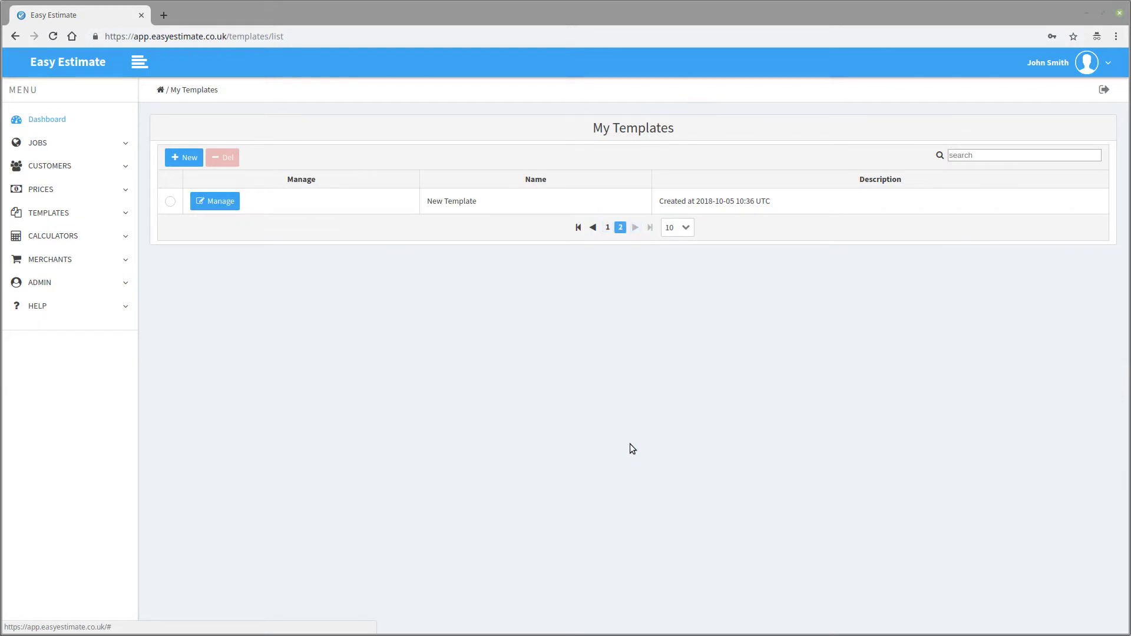
pyautogui.moveTo(773, 205); pyautogui.dragTo(661, 205)
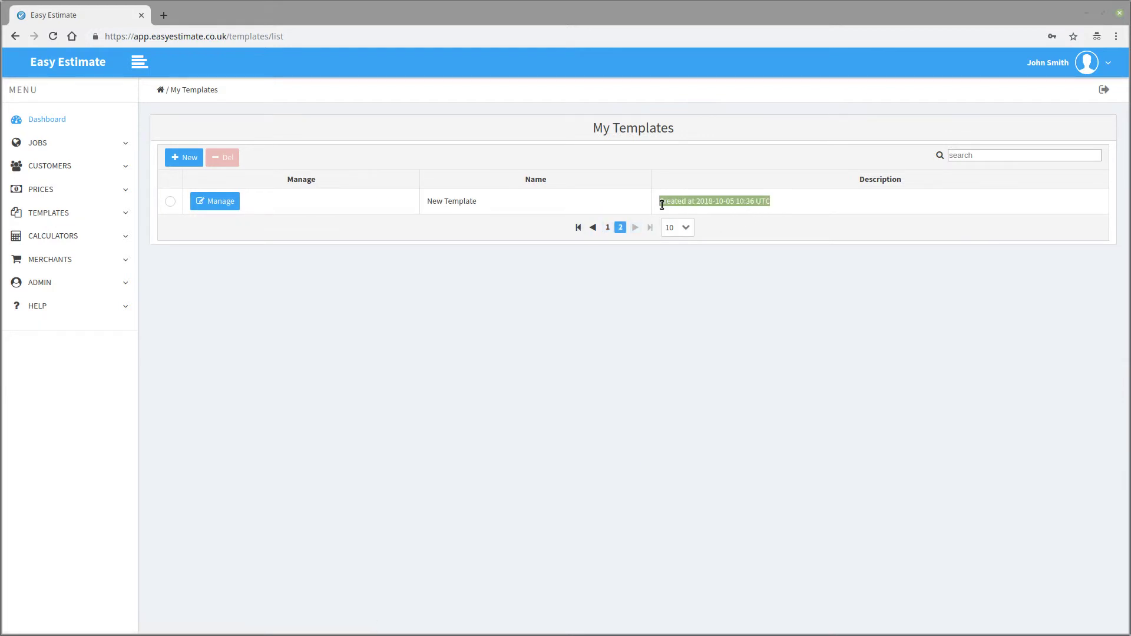
pyautogui.moveTo(524, 202); pyautogui.dragTo(441, 204)
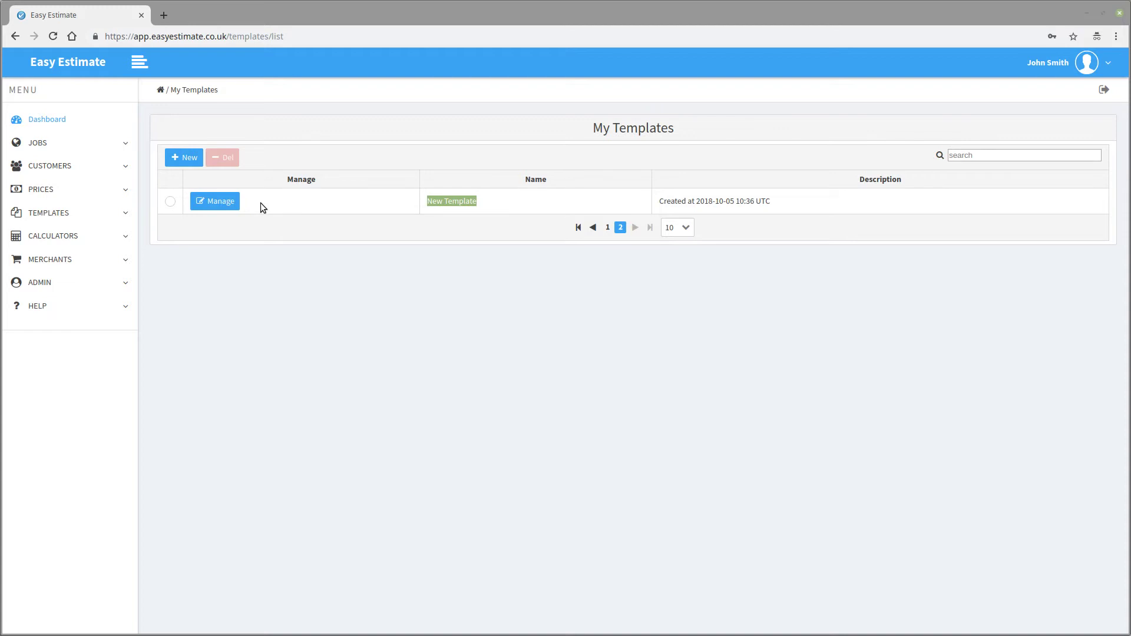
pyautogui.click(515, 199)
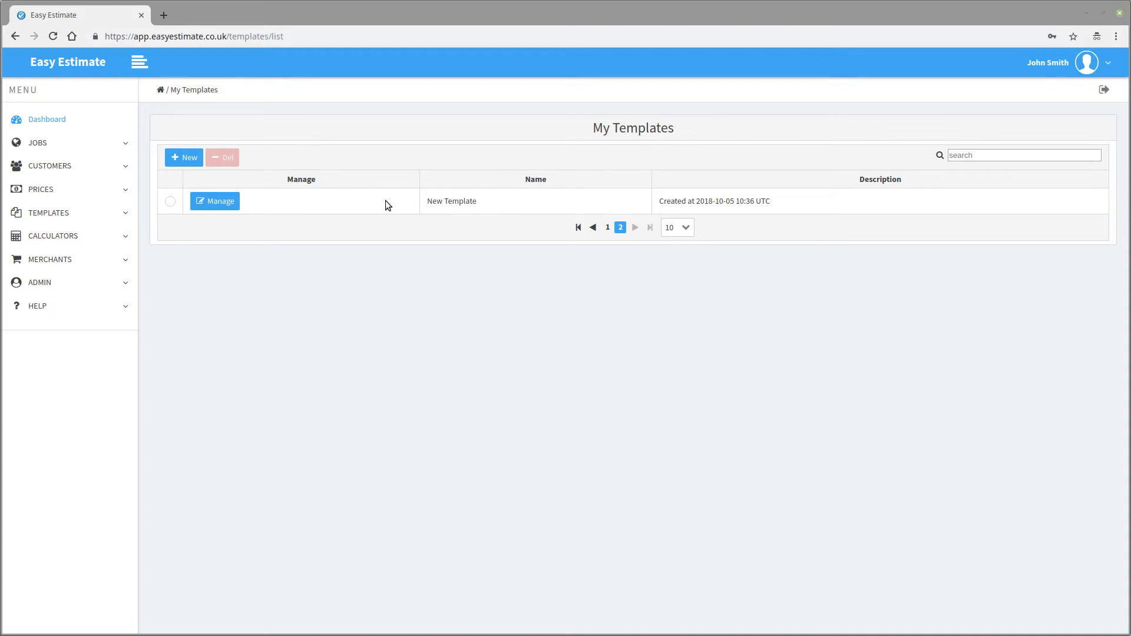
pyautogui.click(222, 204)
pyautogui.click(169, 127)
# Rename the template from 'New Template' to 'New job items' and save it.
pyautogui.moveTo(488, 210); pyautogui.dragTo(407, 209)
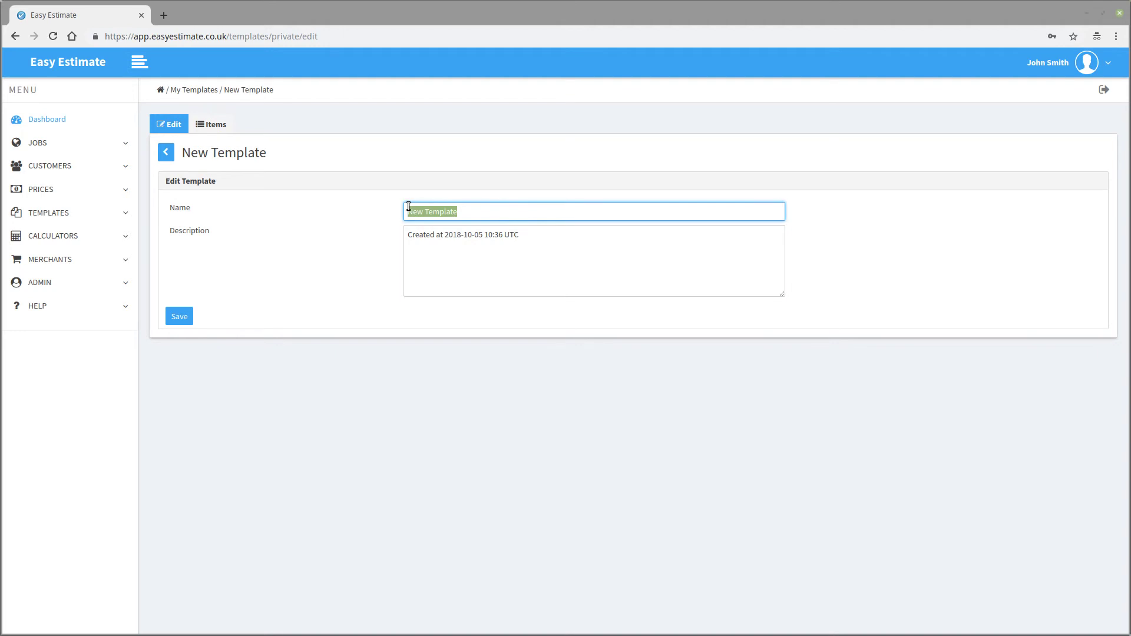
pyautogui.write('New job items')
pyautogui.click(173, 318)
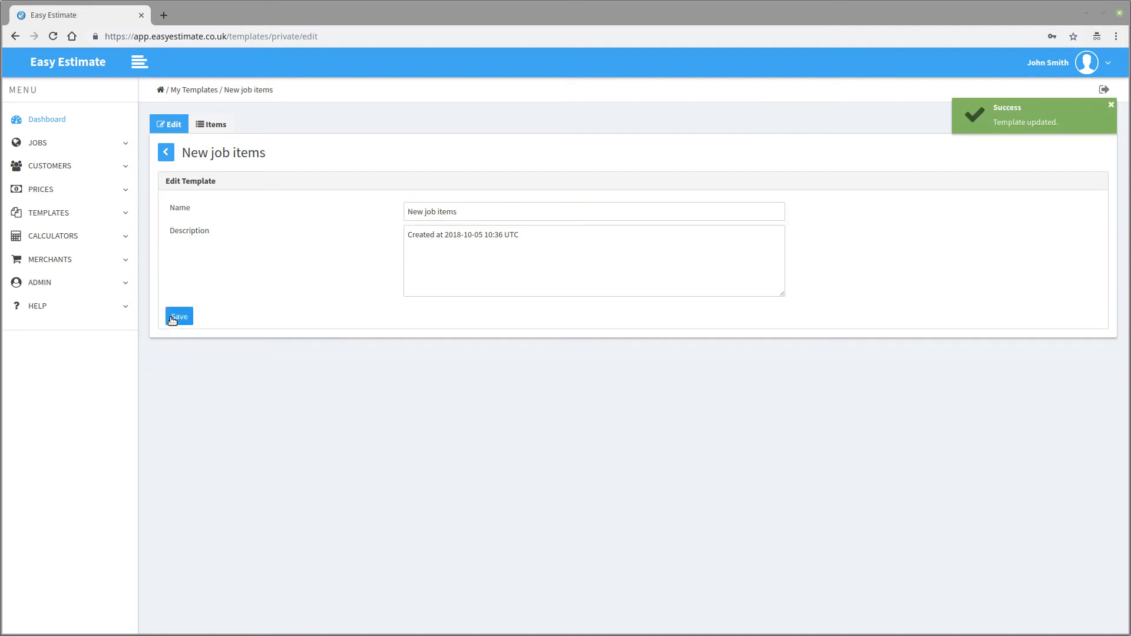
# Reopen the New job items template's item list from page 2 of My Templates.
pyautogui.click(96, 222)
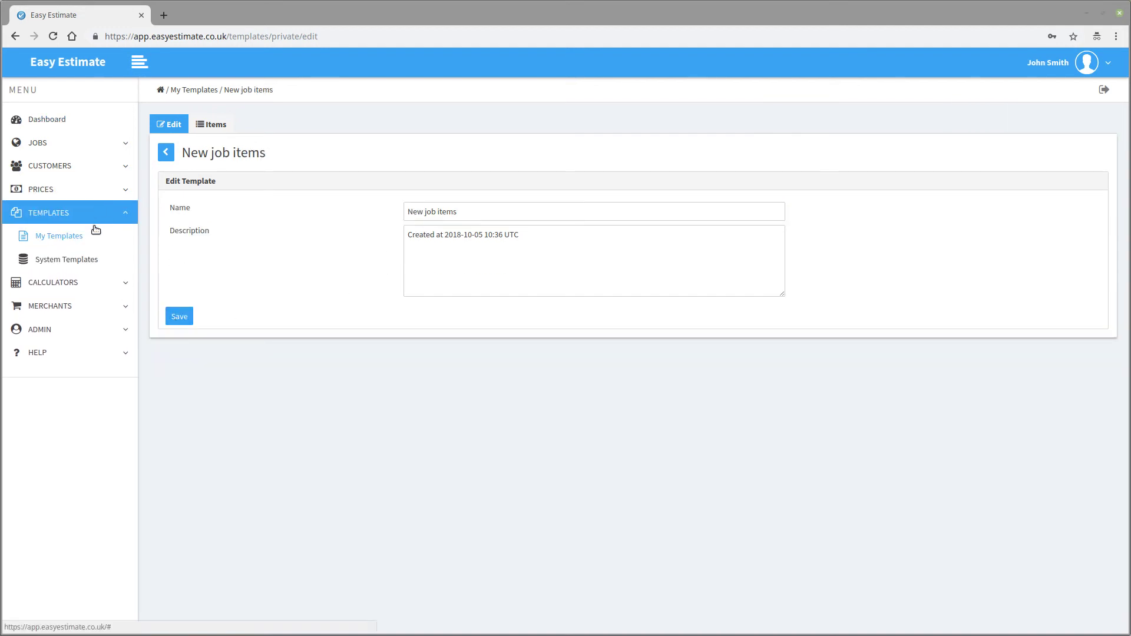
pyautogui.click(93, 235)
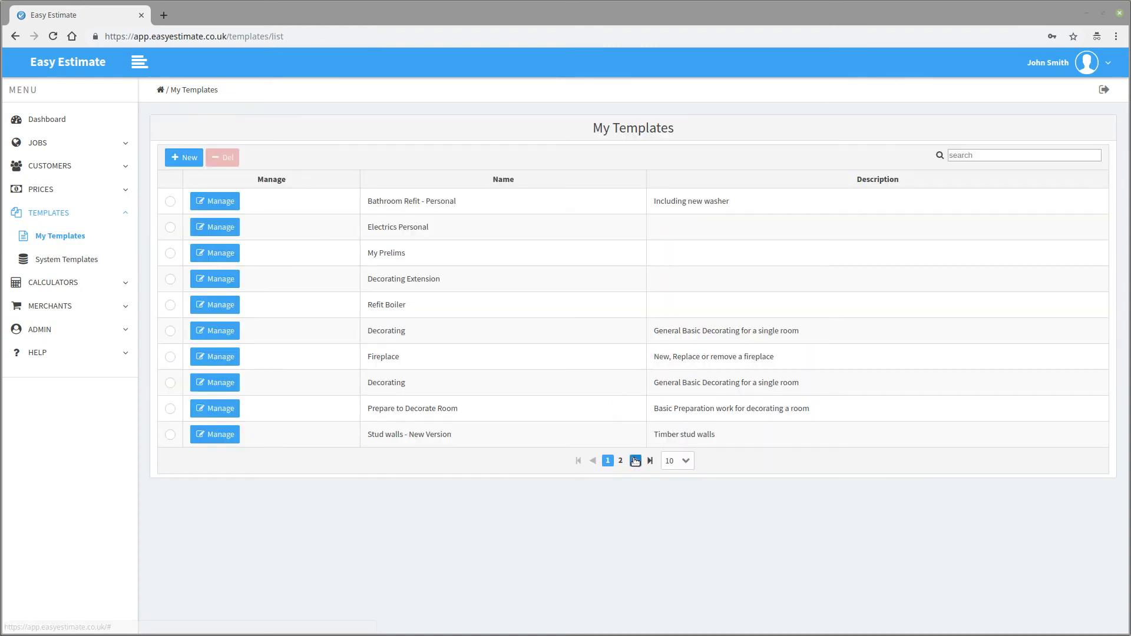
pyautogui.click(635, 461)
pyautogui.moveTo(477, 201); pyautogui.dragTo(432, 201)
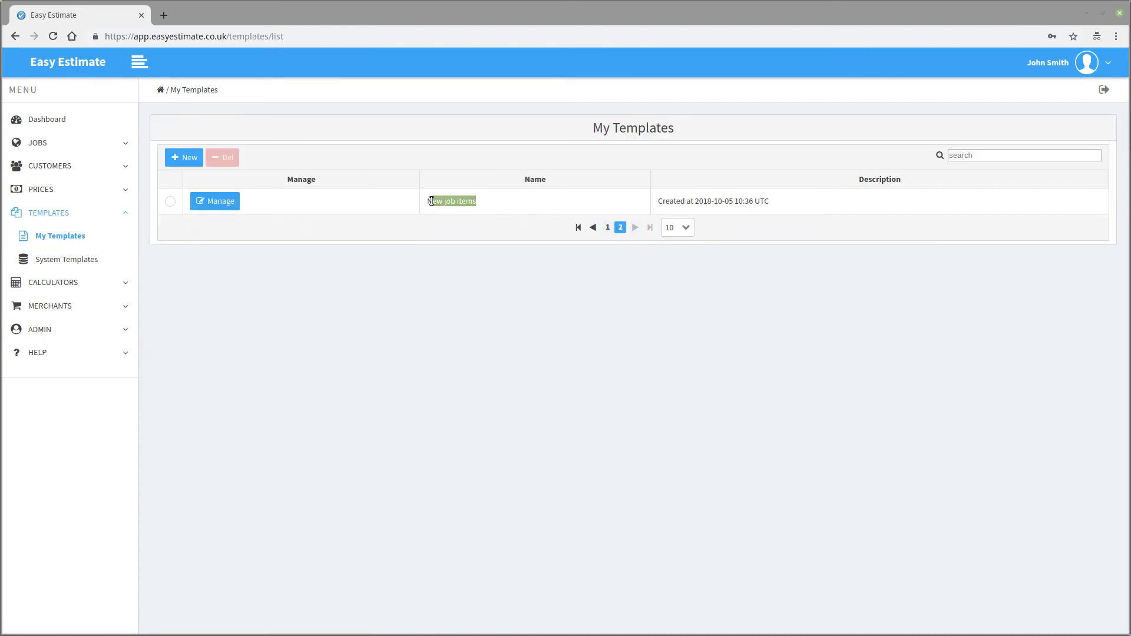
pyautogui.click(218, 204)
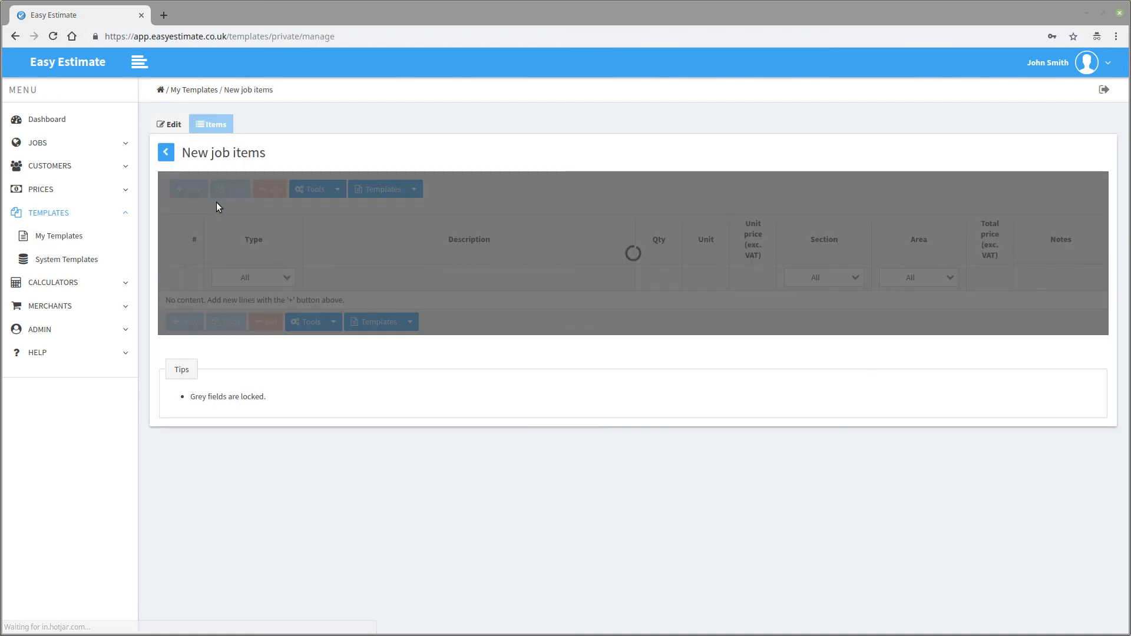